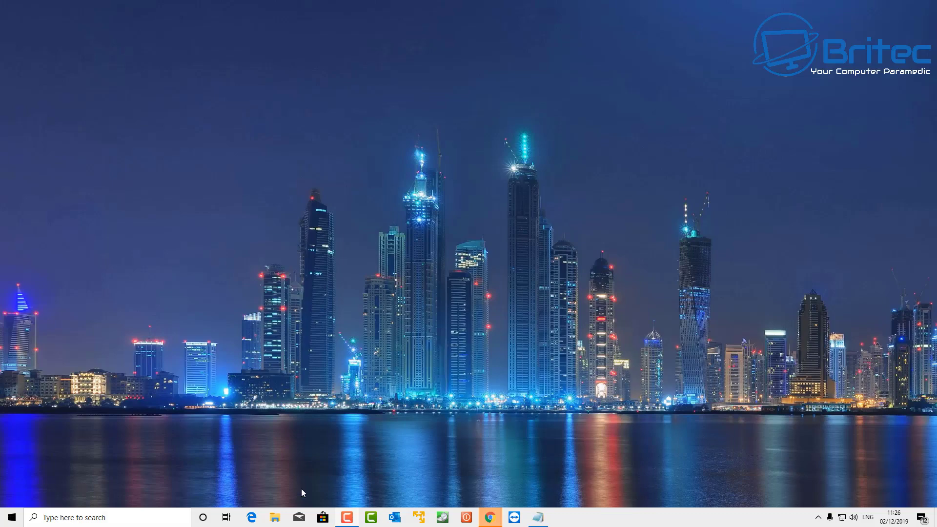
# - Open Settings, go to Update & Security, and show the Windows Update page
pyautogui.click(11, 517)
pyautogui.click(13, 472)
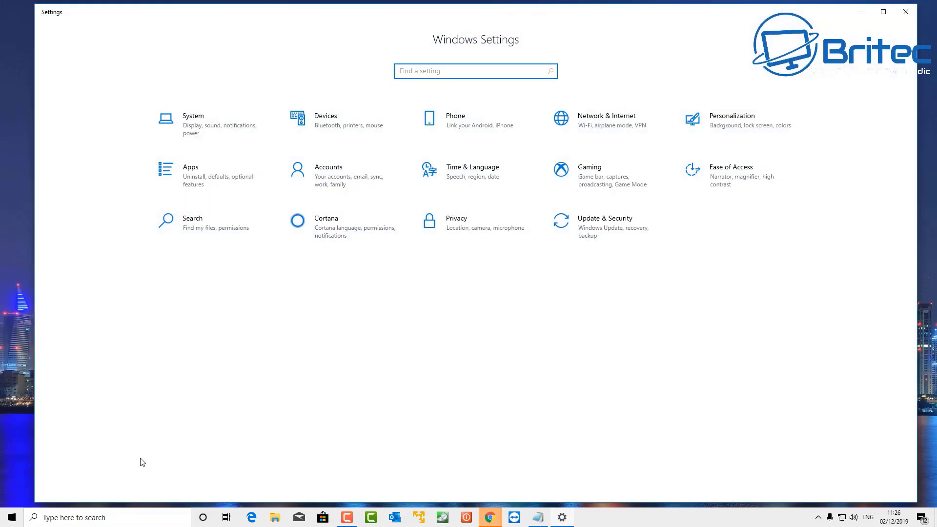
pyautogui.click(601, 236)
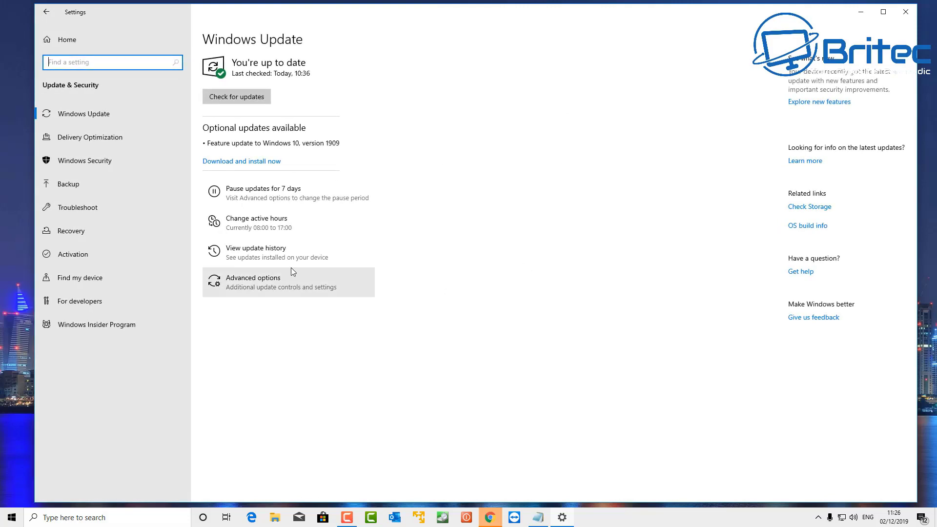
pyautogui.click(114, 121)
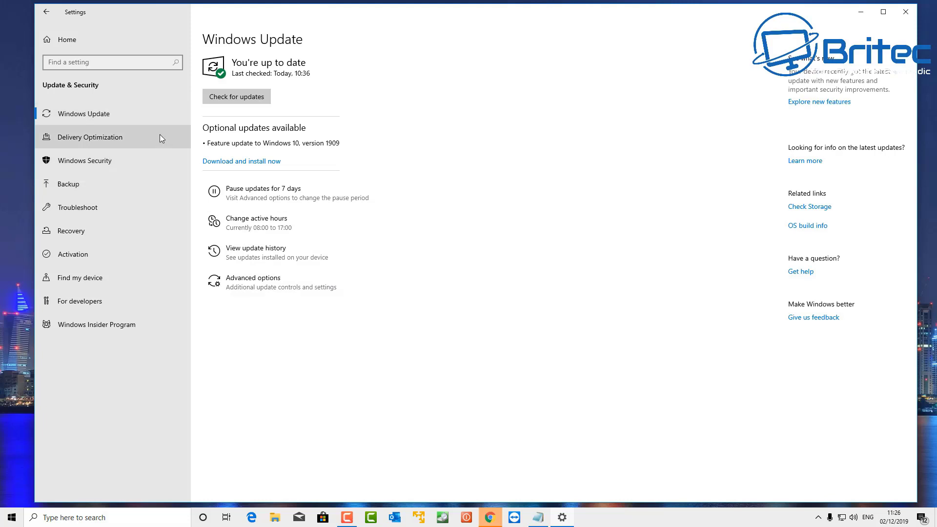
pyautogui.click(278, 225)
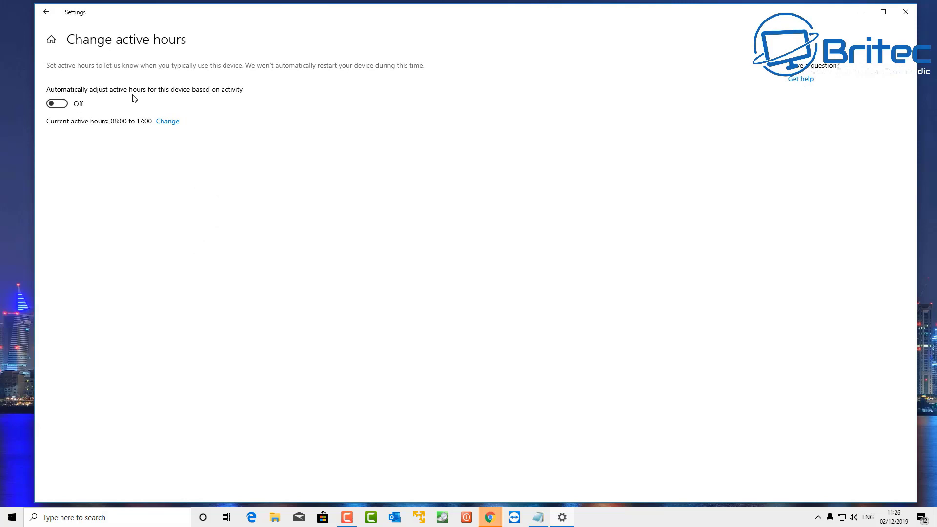
pyautogui.click(57, 105)
pyautogui.click(57, 104)
pyautogui.click(163, 122)
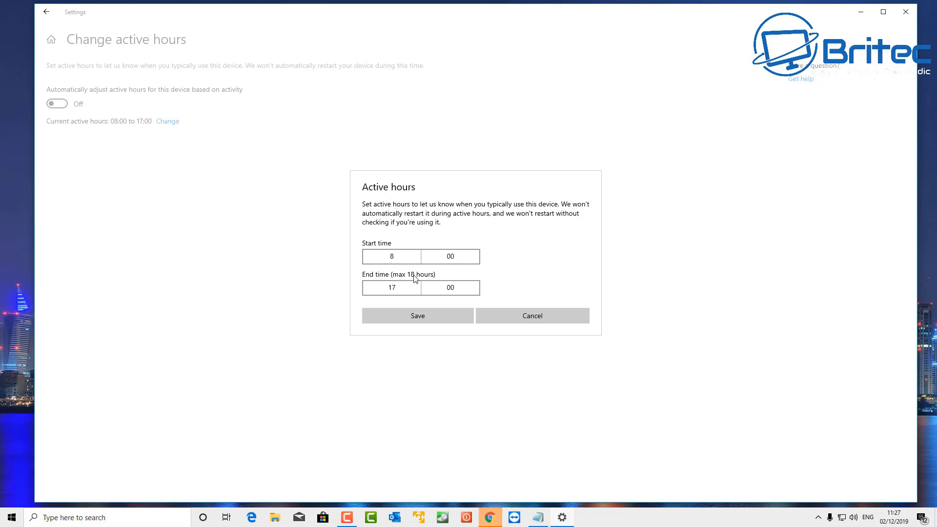
pyautogui.click(518, 316)
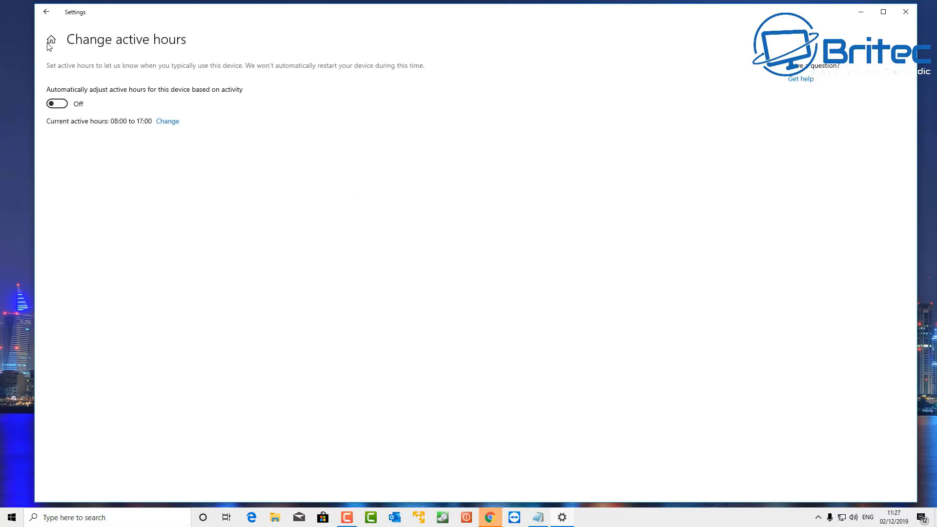
pyautogui.click(45, 21)
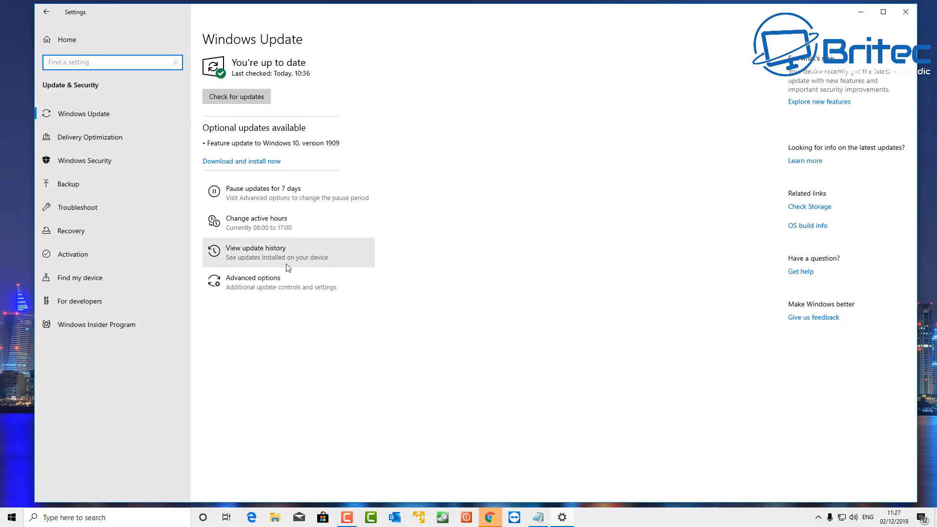
# - In Advanced options, toggle 'Restart this device as soon as possible' on and off, leaving it off
pyautogui.click(286, 281)
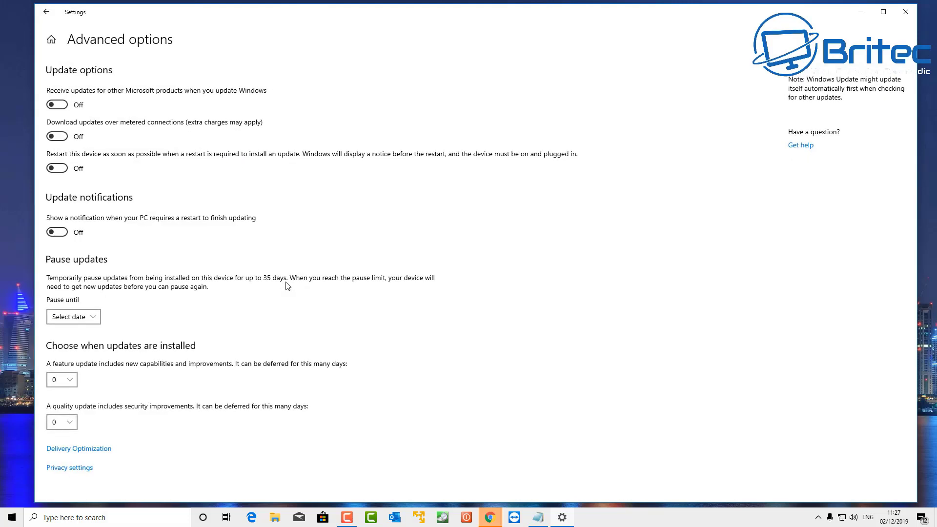
pyautogui.click(64, 169)
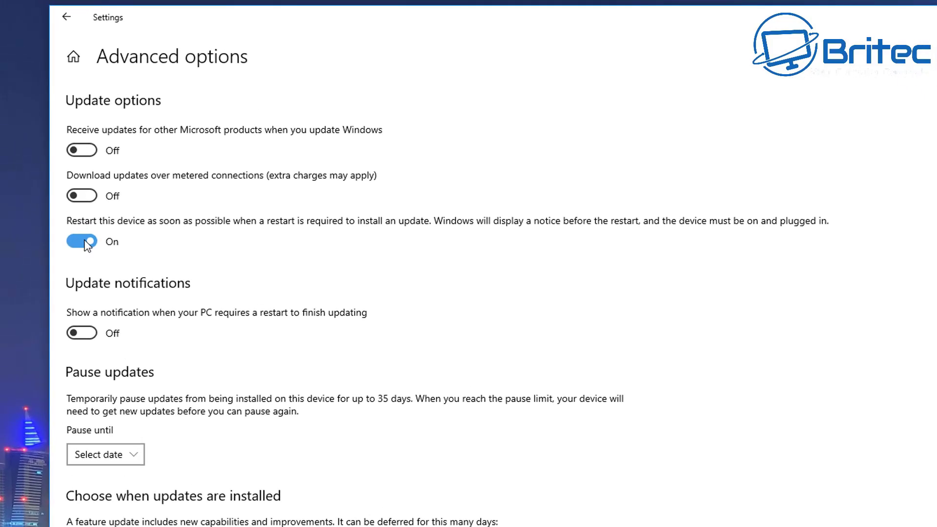
pyautogui.click(87, 244)
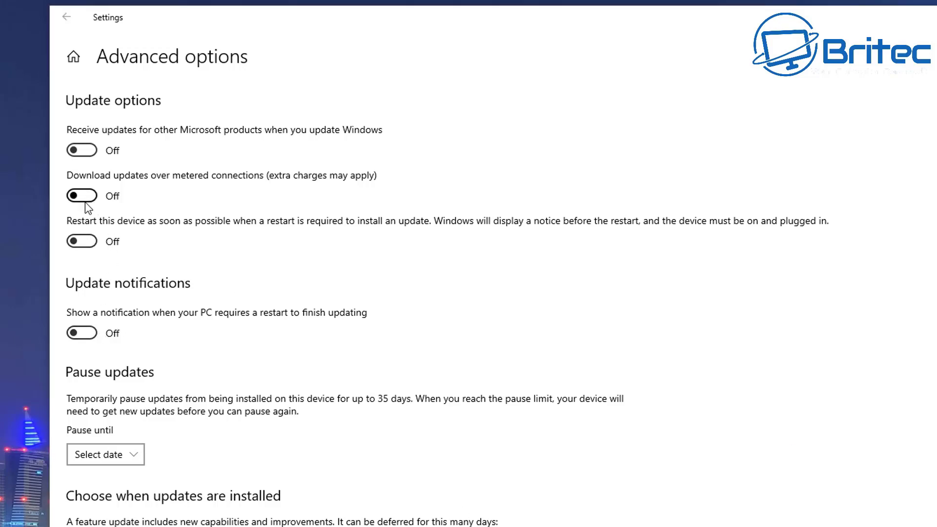
pyautogui.click(81, 244)
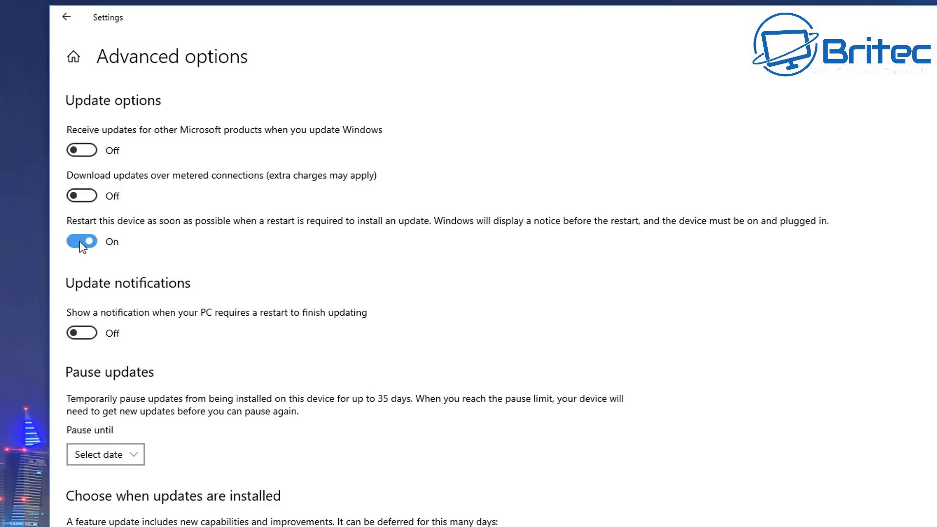
pyautogui.click(81, 241)
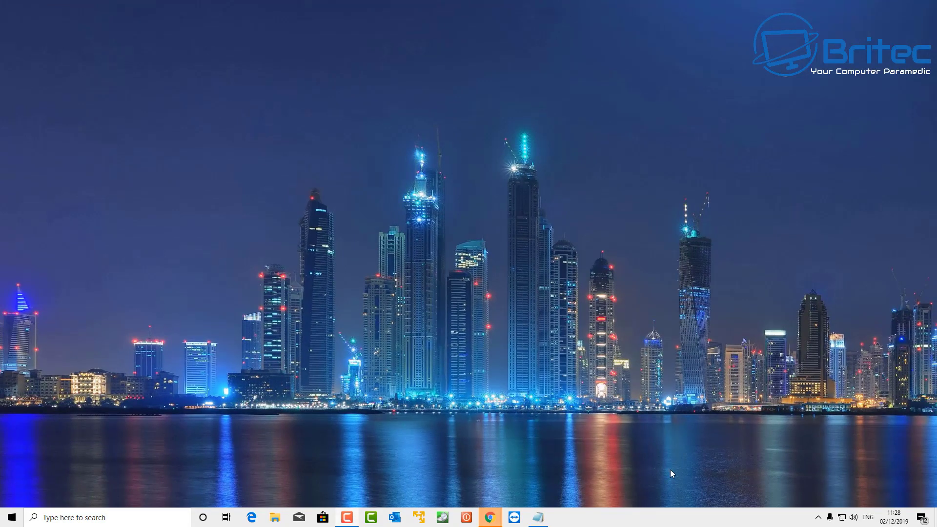
# - Search 'gpedit' to launch Edit group policy, then centre the window and widen its tree pane
pyautogui.click(79, 521)
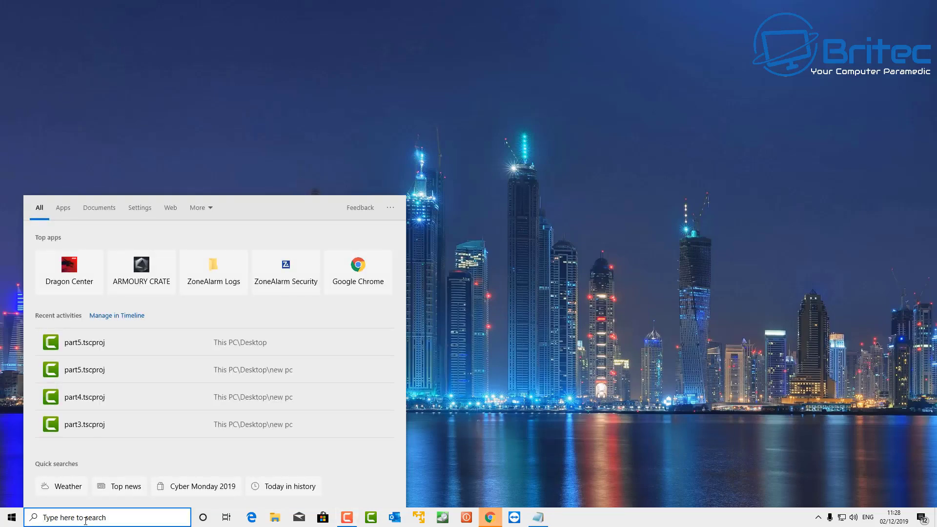
pyautogui.write('gpedit')
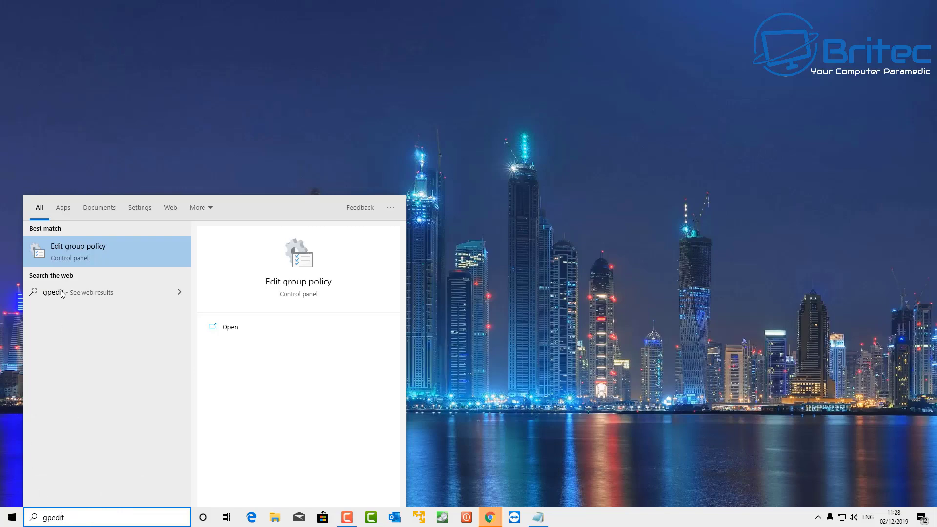
pyautogui.click(67, 260)
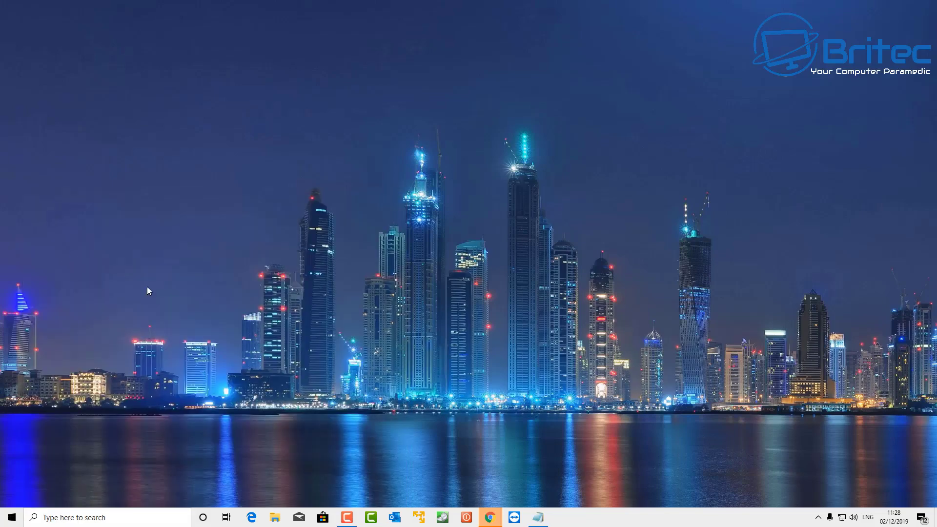
pyautogui.moveTo(262, 87); pyautogui.dragTo(439, 106)
pyautogui.moveTo(333, 226); pyautogui.dragTo(370, 226)
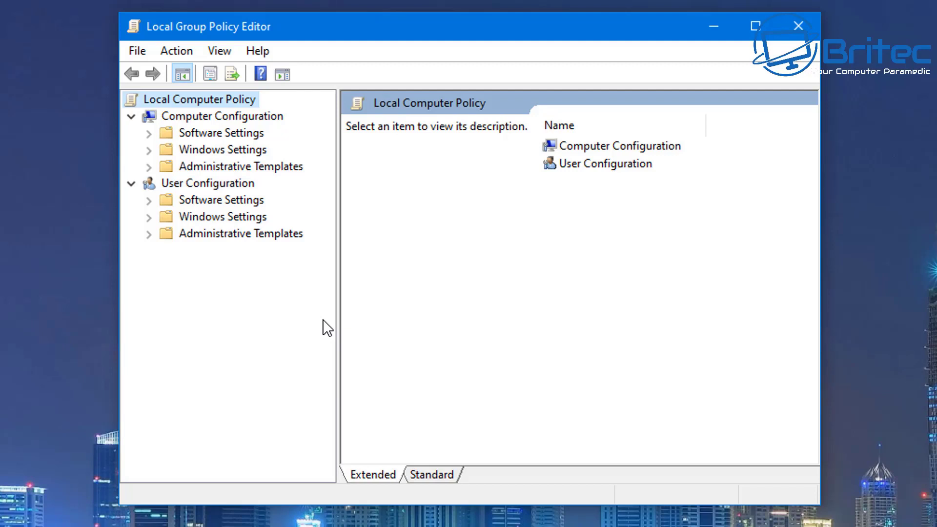
# - Expand Computer Configuration > Administrative Templates > Windows Components, enlarge the editor, and select Windows Update
pyautogui.click(189, 115)
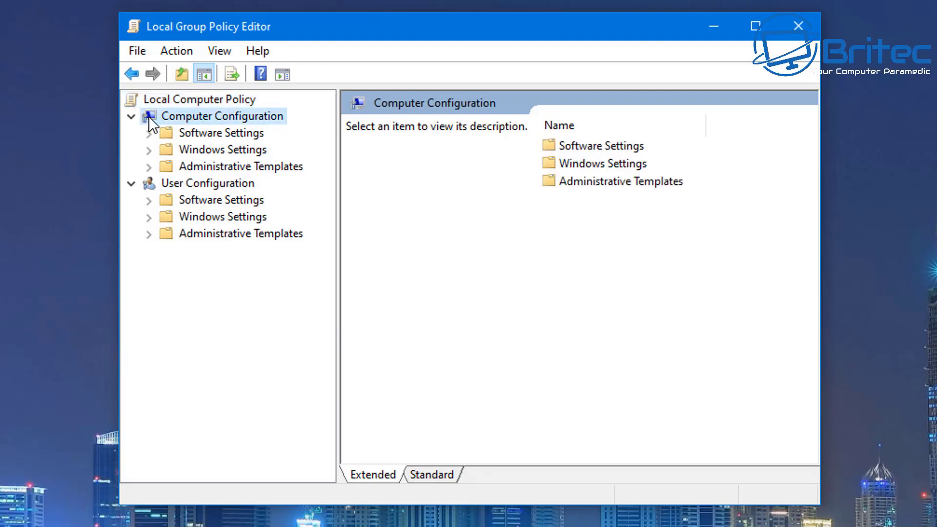
pyautogui.click(242, 166)
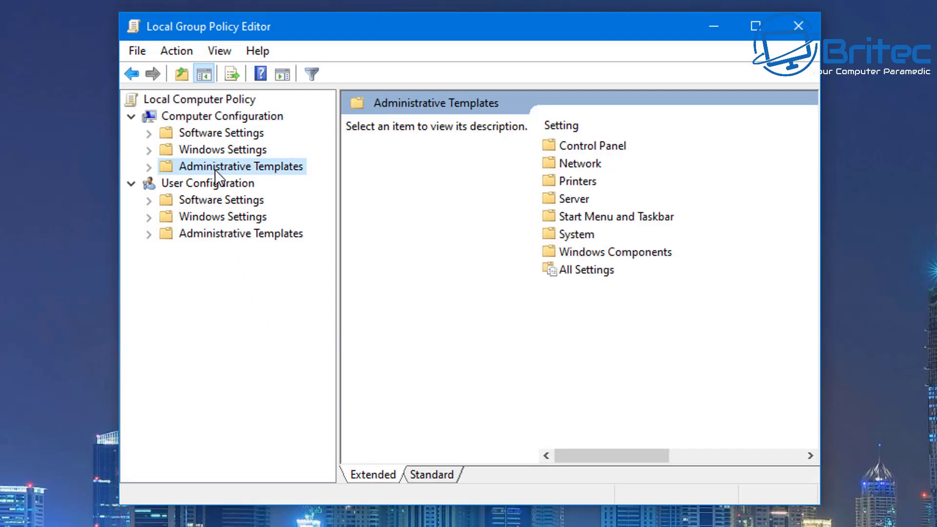
pyautogui.click(149, 167)
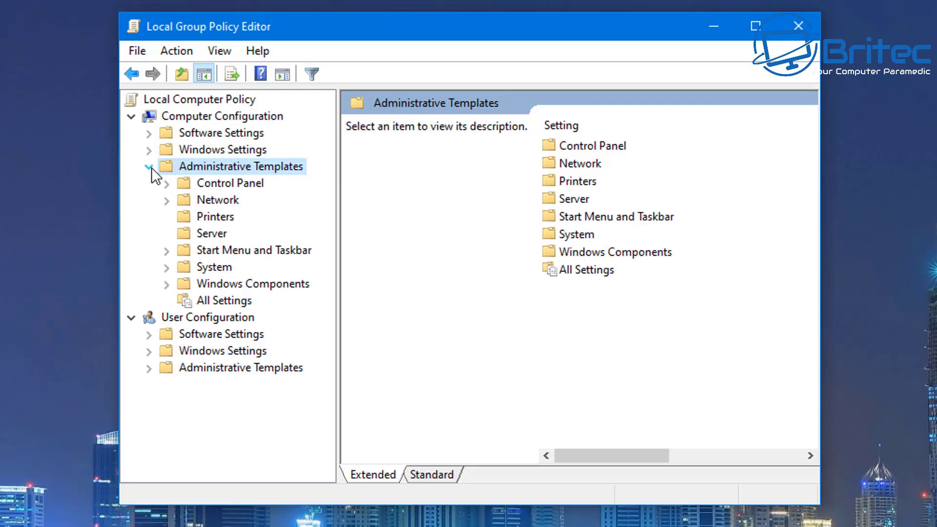
pyautogui.click(221, 283)
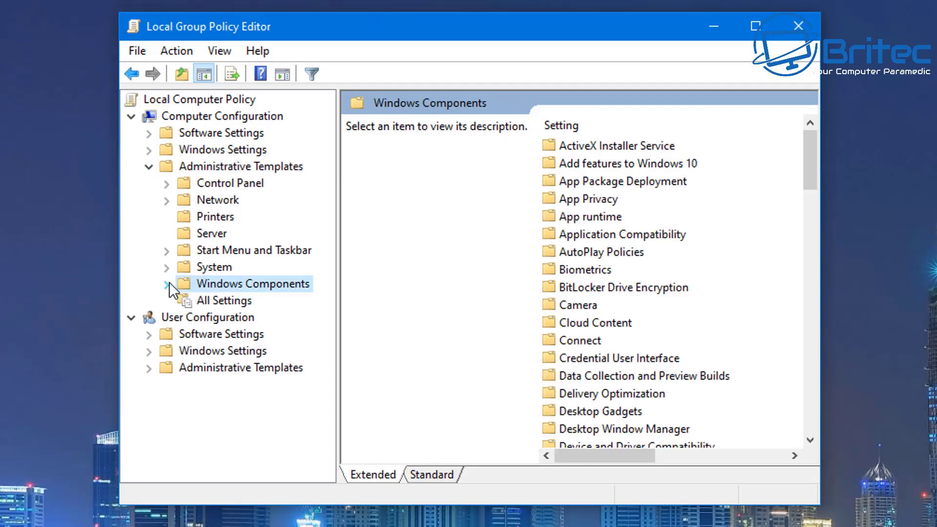
pyautogui.click(167, 283)
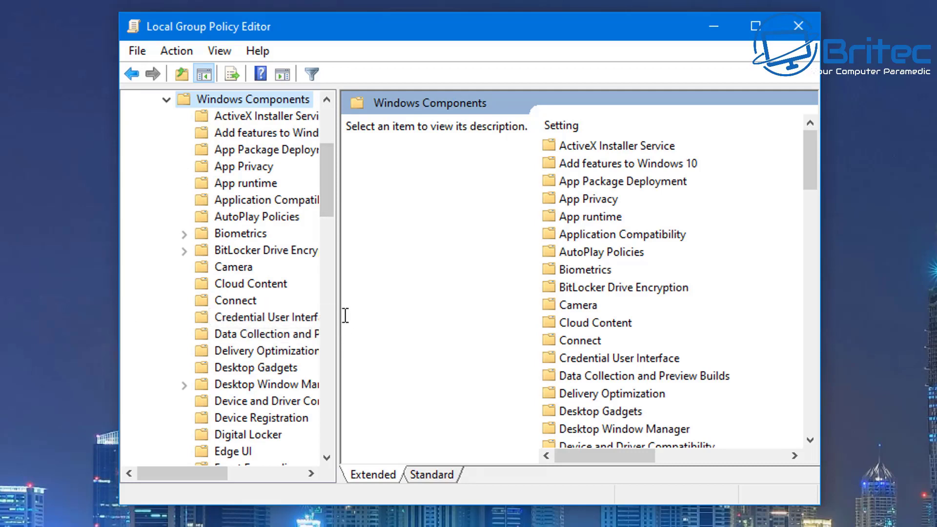
pyautogui.moveTo(346, 315); pyautogui.dragTo(418, 317)
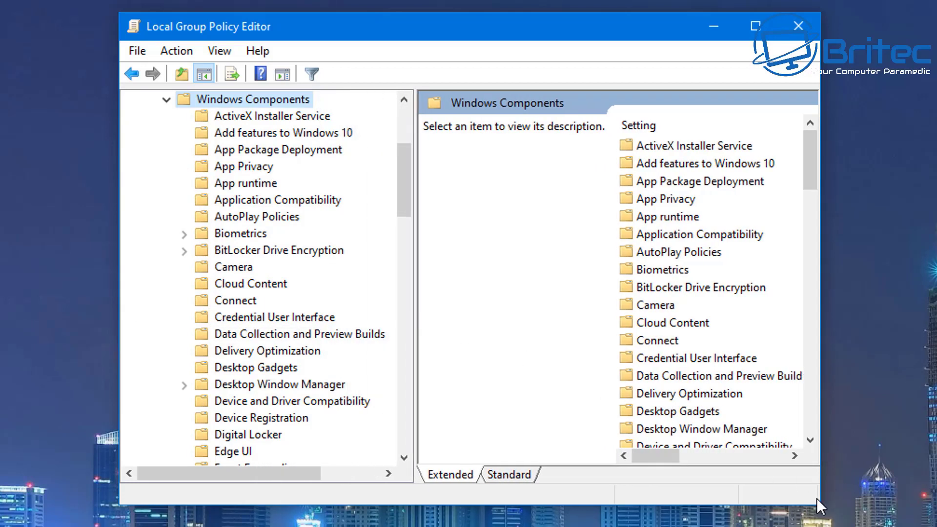
pyautogui.moveTo(820, 507); pyautogui.dragTo(936, 526)
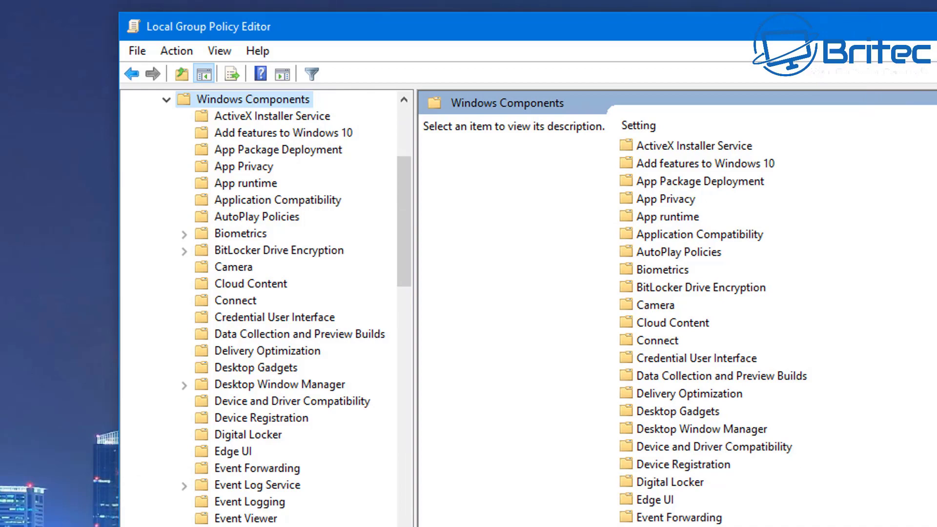
pyautogui.moveTo(531, 19); pyautogui.dragTo(530, 22)
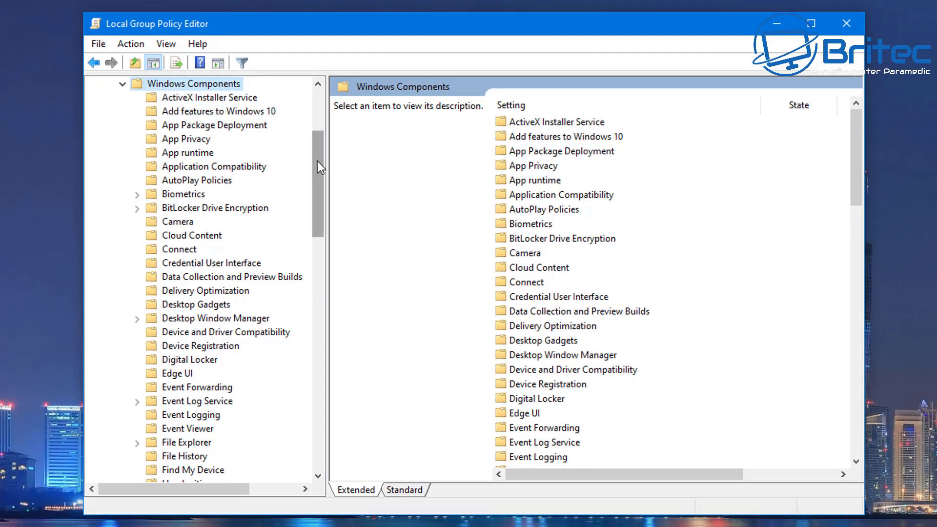
pyautogui.moveTo(317, 161); pyautogui.dragTo(327, 389)
pyautogui.click(209, 400)
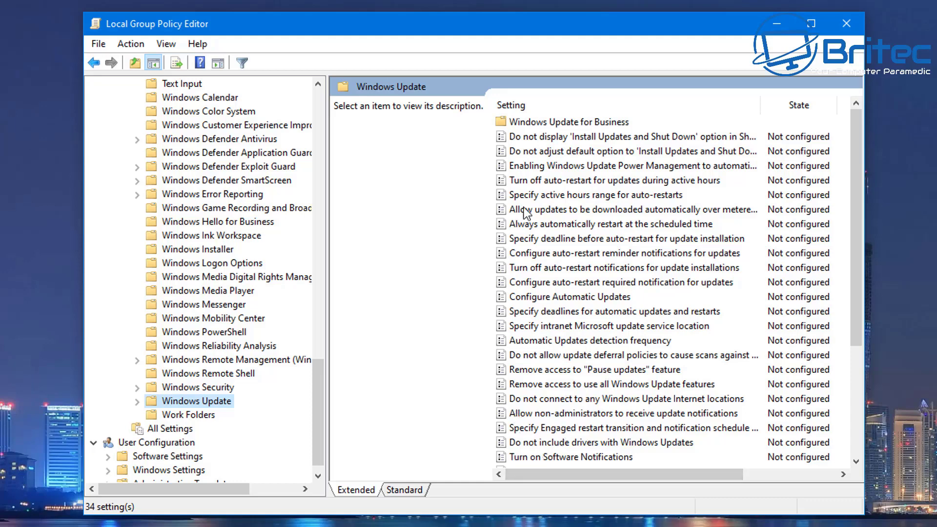
# - Set 'No auto-restart with logged on users for scheduled automatic updates installations' to Enabled and apply it
pyautogui.scroll(-2, 551, 369)
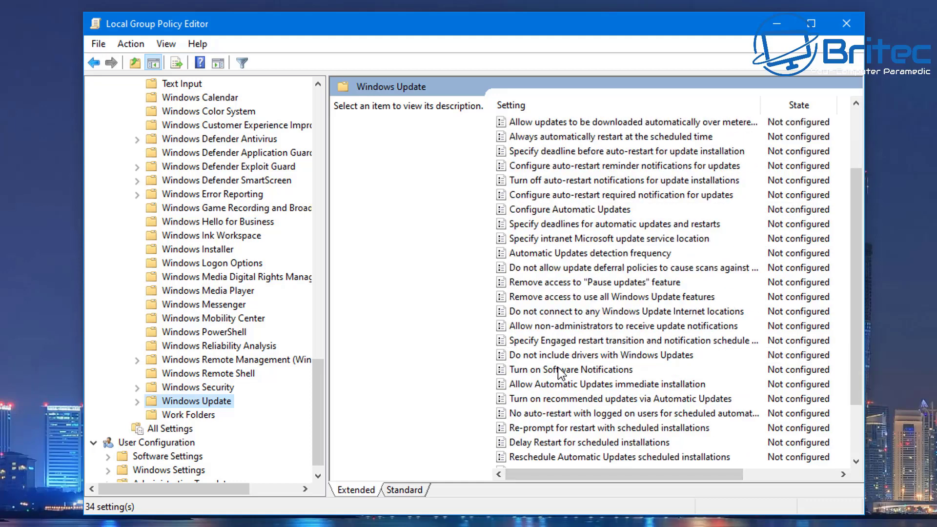
pyautogui.click(554, 415)
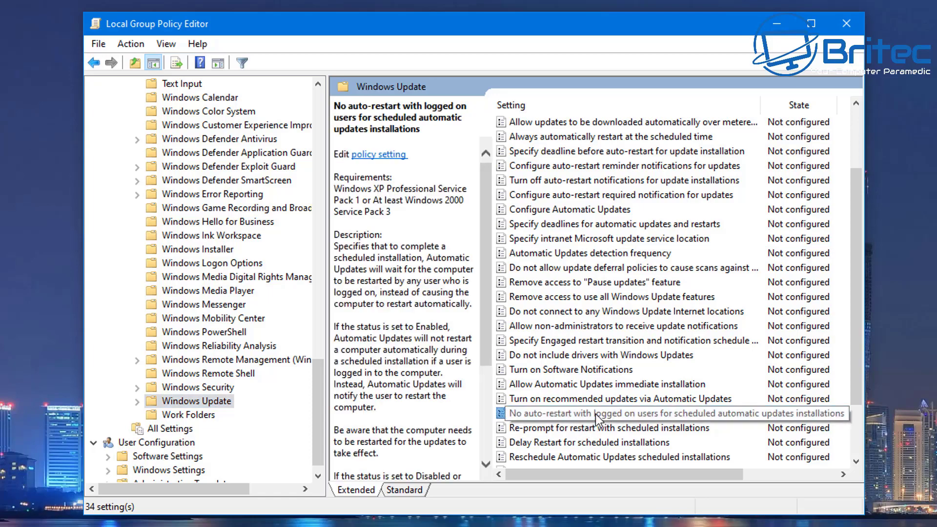
pyautogui.doubleClick(561, 415)
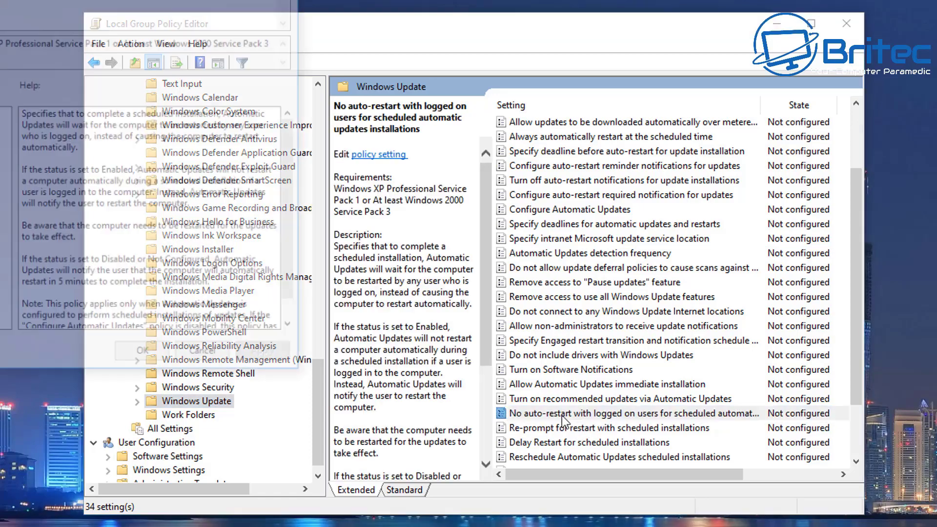
pyautogui.moveTo(107, 1); pyautogui.dragTo(555, 36)
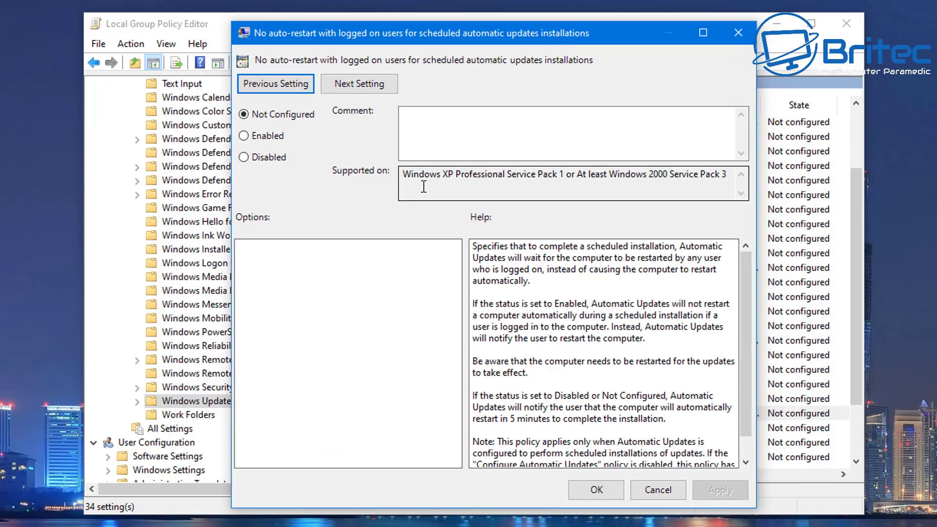
pyautogui.click(247, 139)
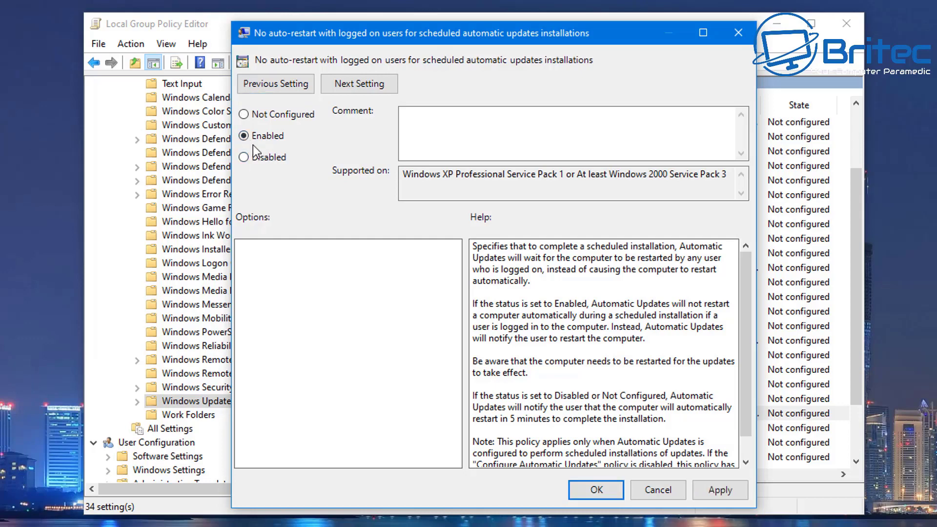
pyautogui.click(713, 489)
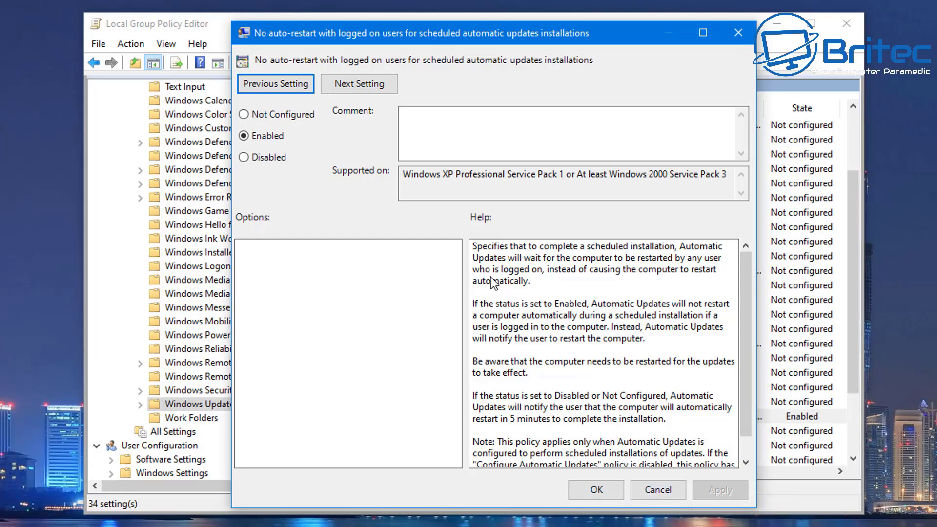
pyautogui.click(604, 488)
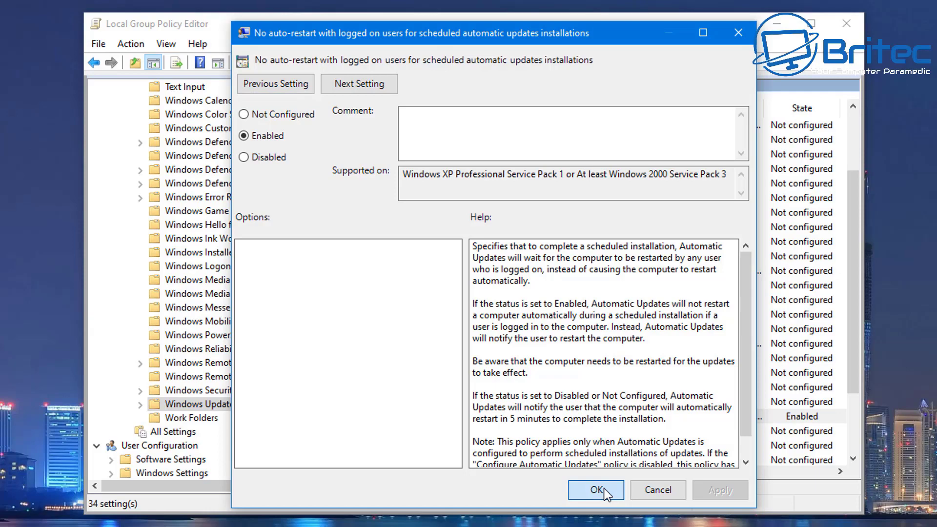
pyautogui.click(604, 487)
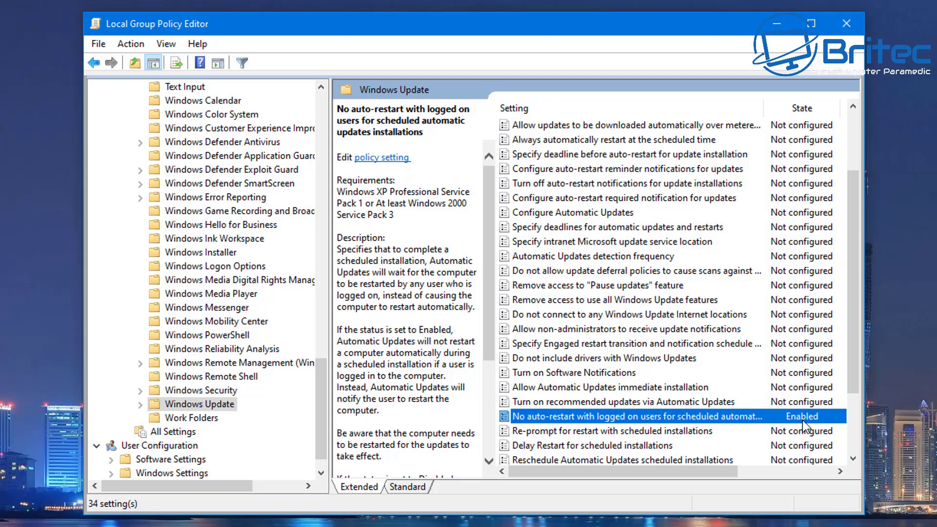
# - Try enabling 'Re-prompt for restart with scheduled installations' at 10 minutes, then cancel without saving
pyautogui.click(561, 432)
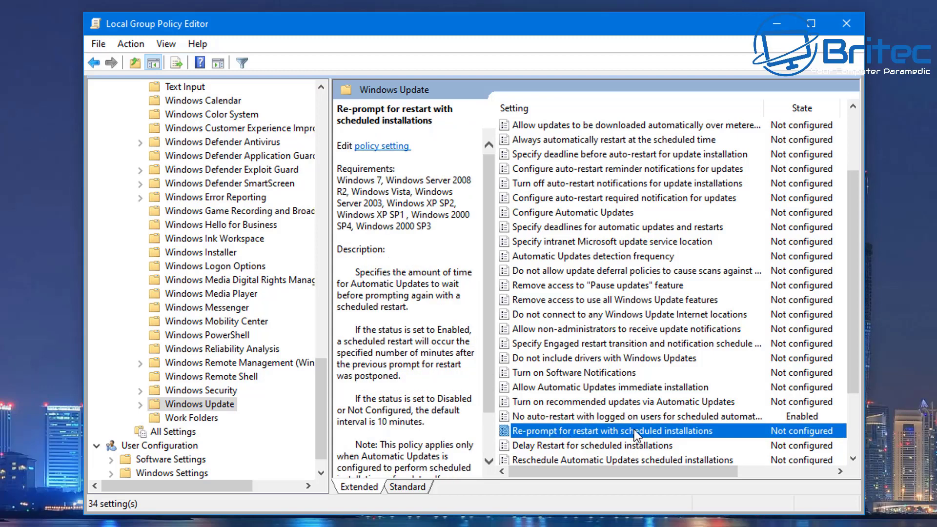
pyautogui.doubleClick(668, 429)
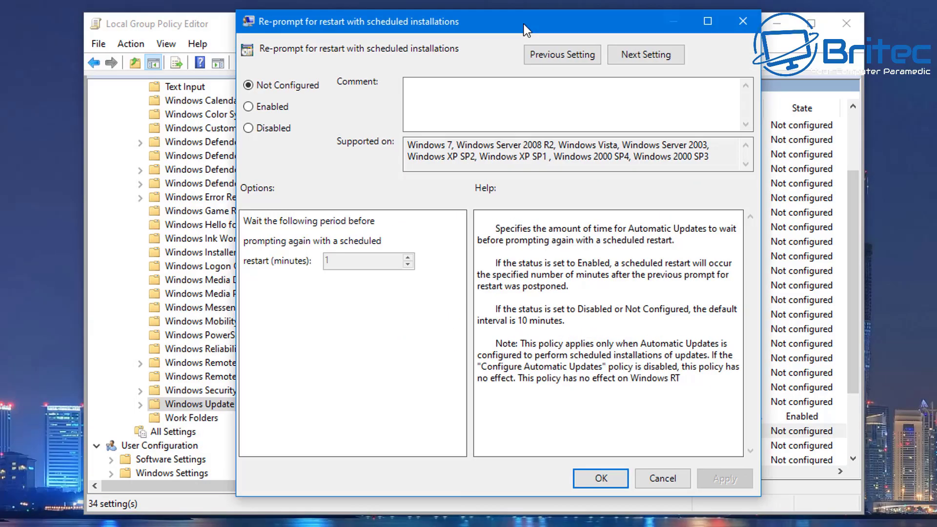
pyautogui.moveTo(523, 24); pyautogui.dragTo(505, 31)
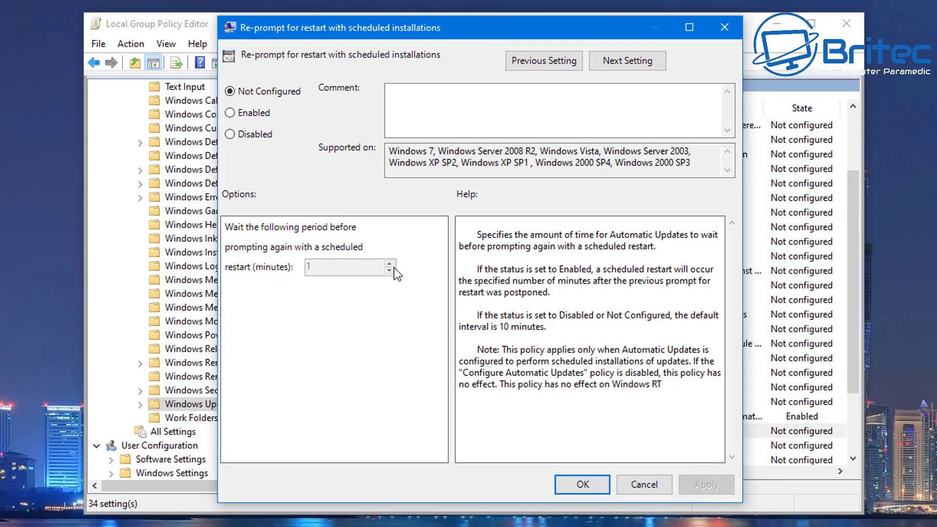
pyautogui.click(230, 113)
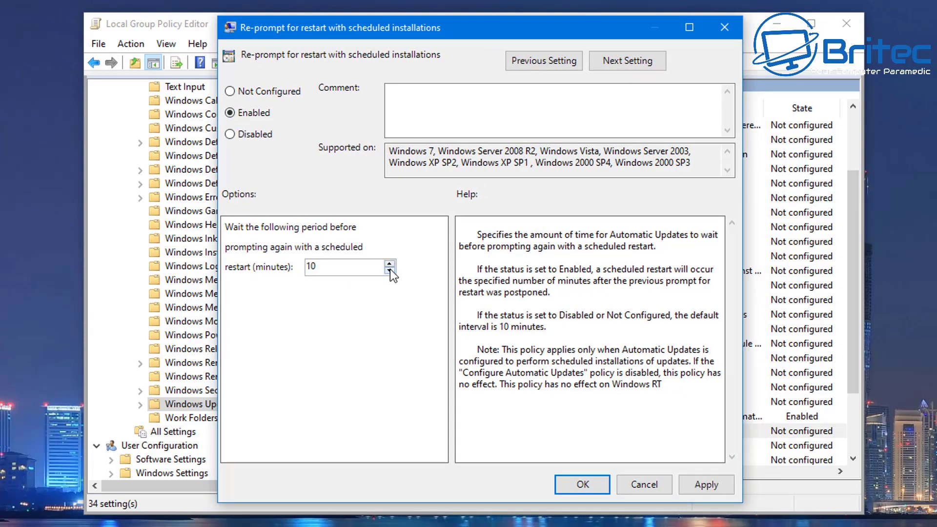
pyautogui.click(390, 270)
pyautogui.click(389, 263)
pyautogui.moveTo(335, 266); pyautogui.dragTo(290, 264)
pyautogui.click(641, 485)
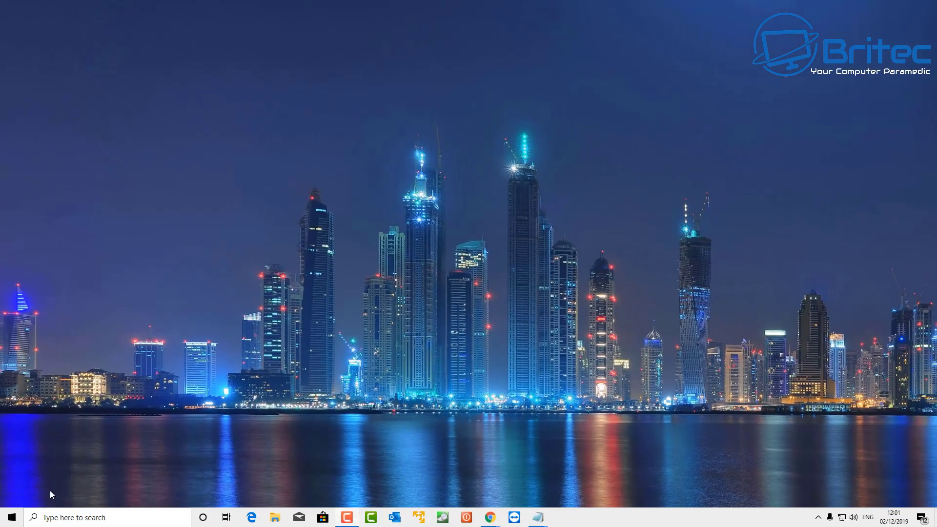
# - In an administrator Command Prompt, run reg add setting NoAutoRebootWithLoggedOnUsers to 1 under WindowsUpdate\AU
pyautogui.click(70, 516)
pyautogui.write('cm')
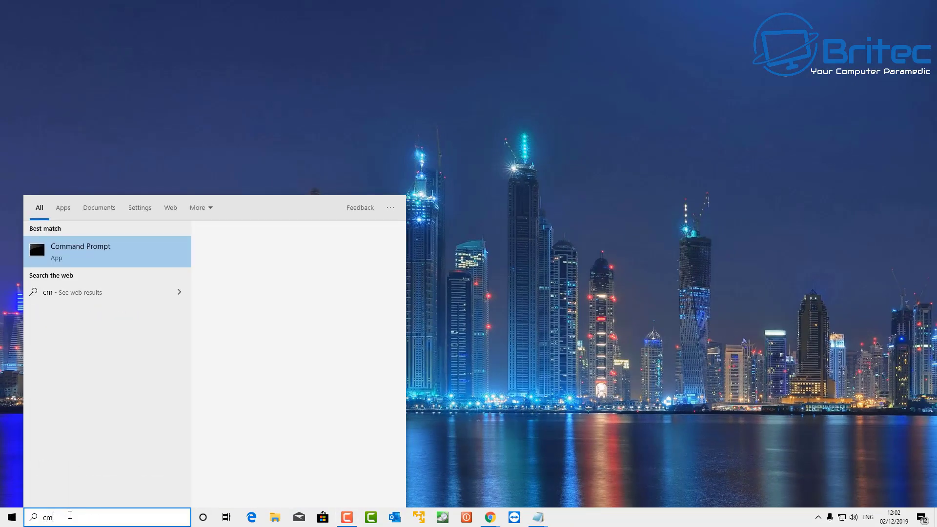
pyautogui.write('d')
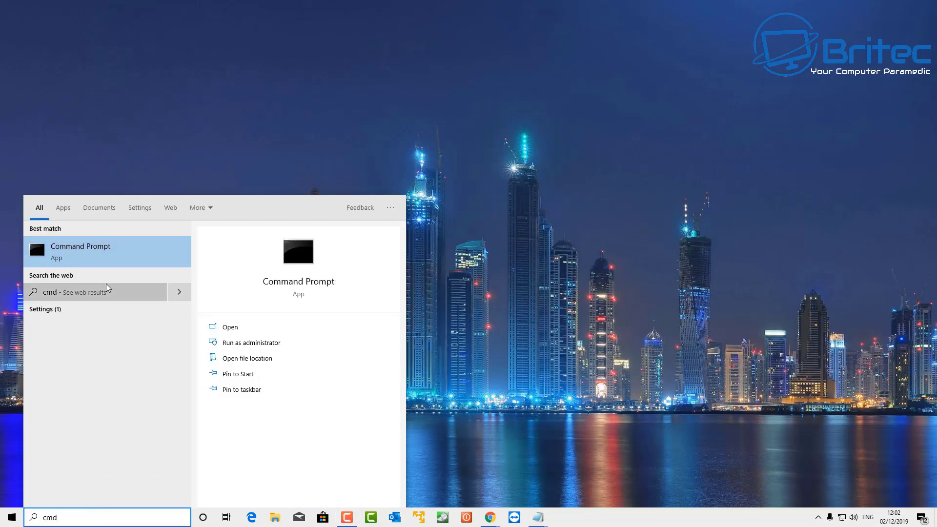
pyautogui.click(254, 342)
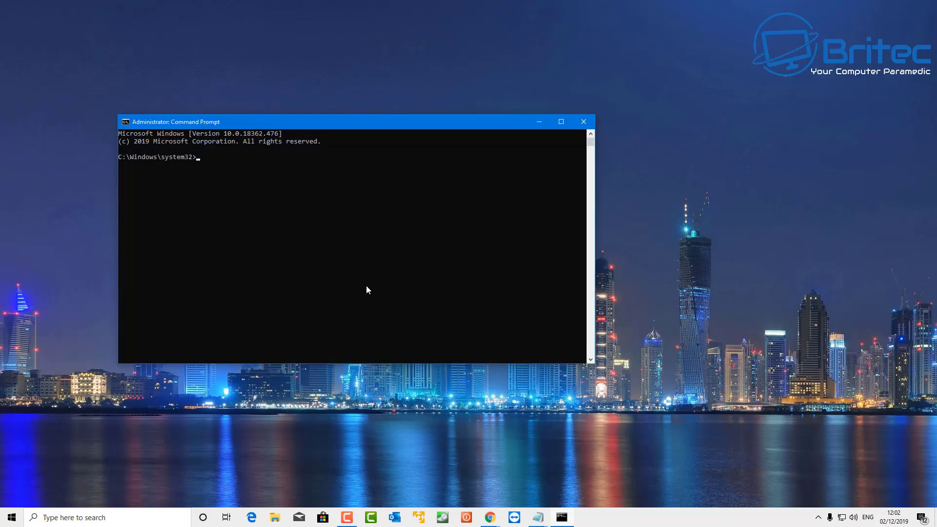
pyautogui.moveTo(329, 123); pyautogui.dragTo(365, 120)
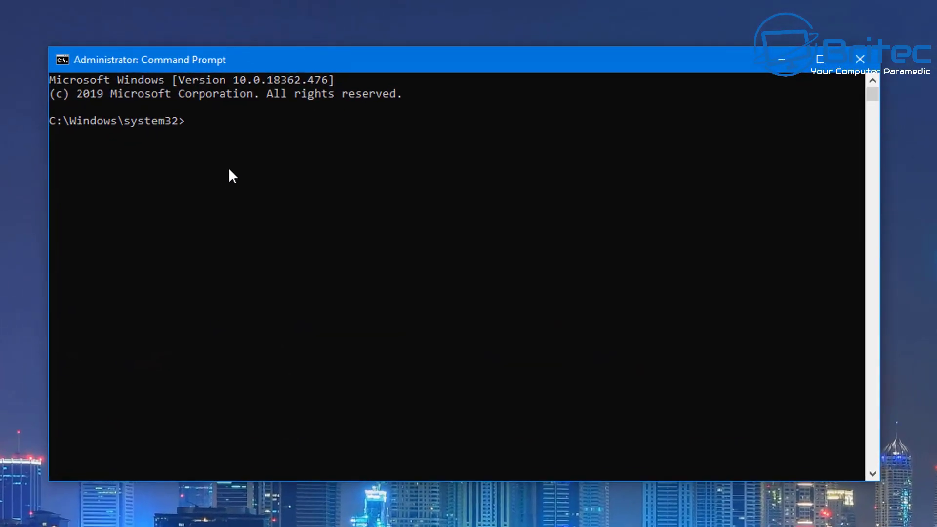
pyautogui.rightClick(257, 182)
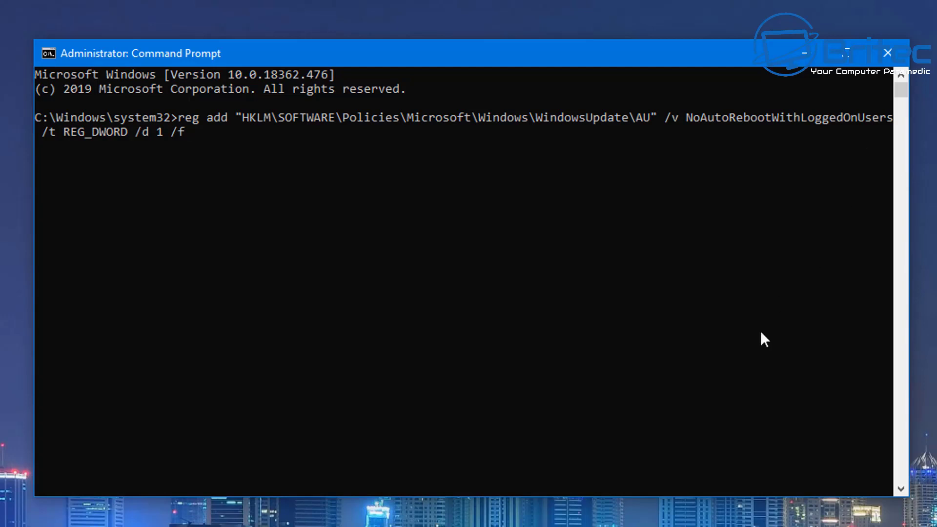
pyautogui.press('Return')
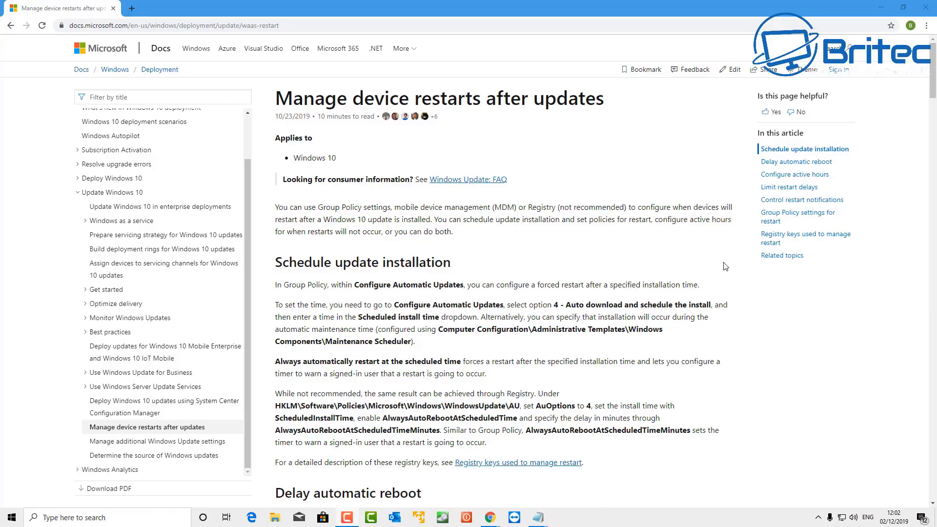
# - Scroll the 'Manage device restarts after updates' article down to the Group Policy settings for restart table
pyautogui.click(933, 70)
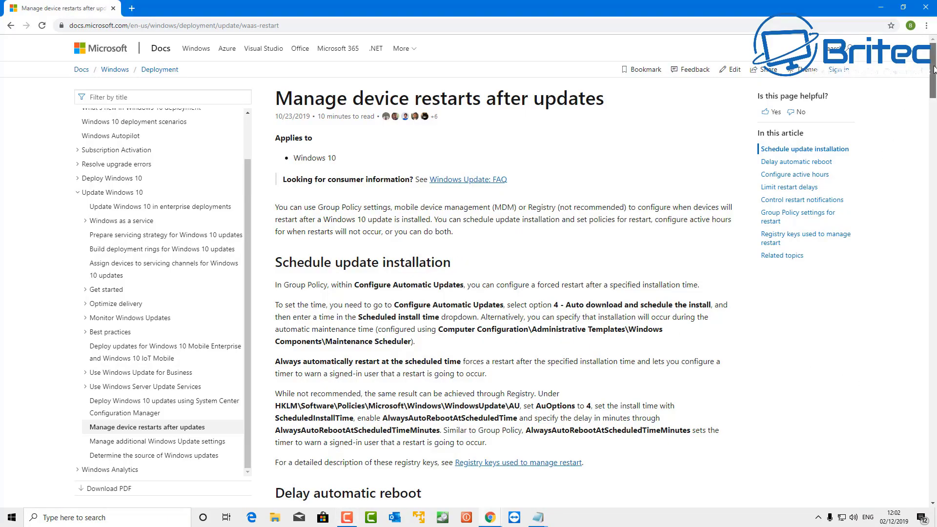
pyautogui.moveTo(933, 70); pyautogui.dragTo(933, 92)
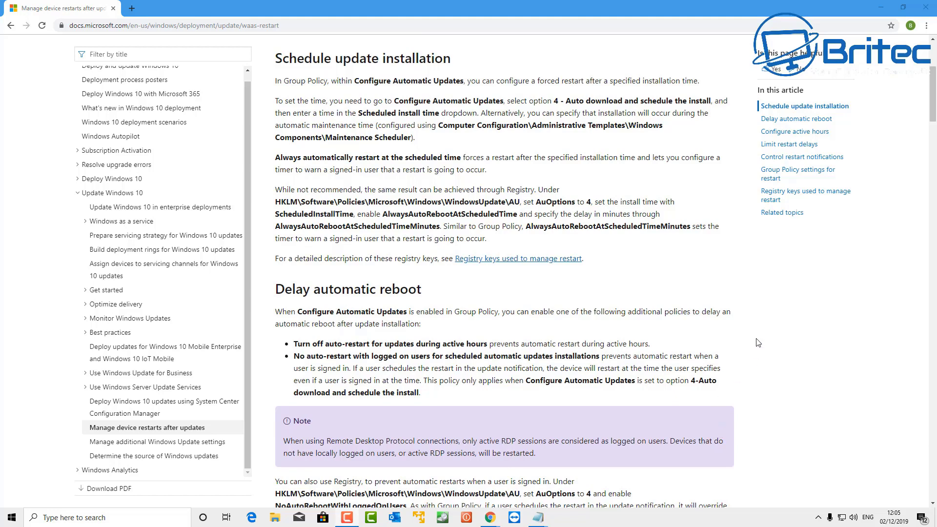
pyautogui.scroll(-1, 770, 342)
pyautogui.scroll(-1, 770, 342)
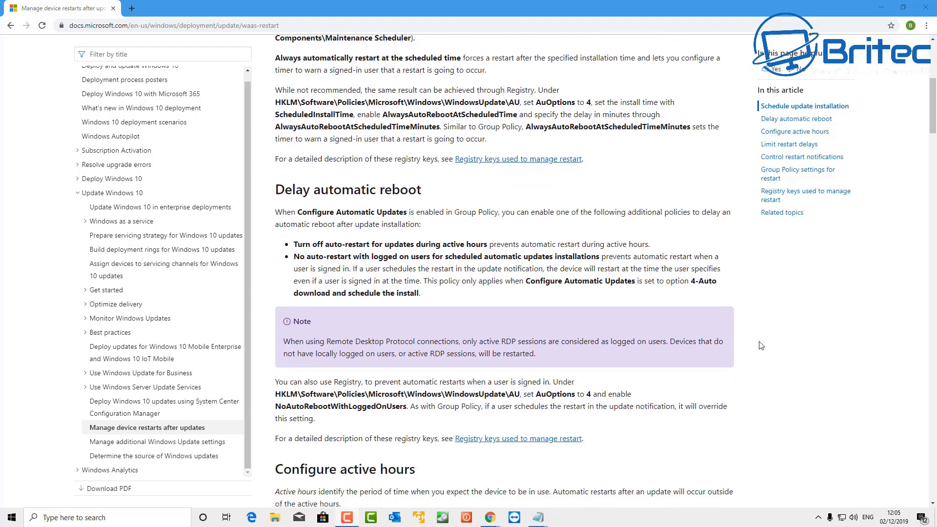
pyautogui.scroll(-1, 769, 344)
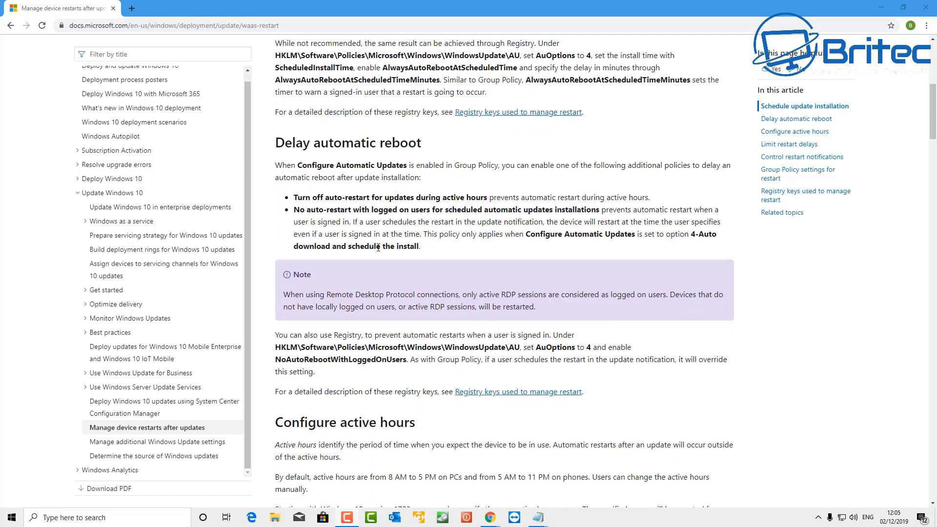
pyautogui.scroll(-3, 378, 248)
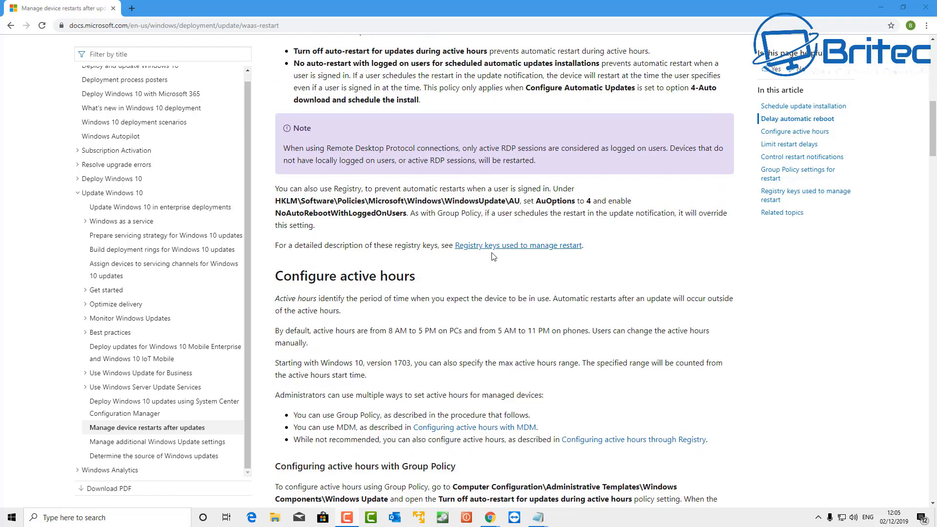
pyautogui.scroll(-7, 488, 380)
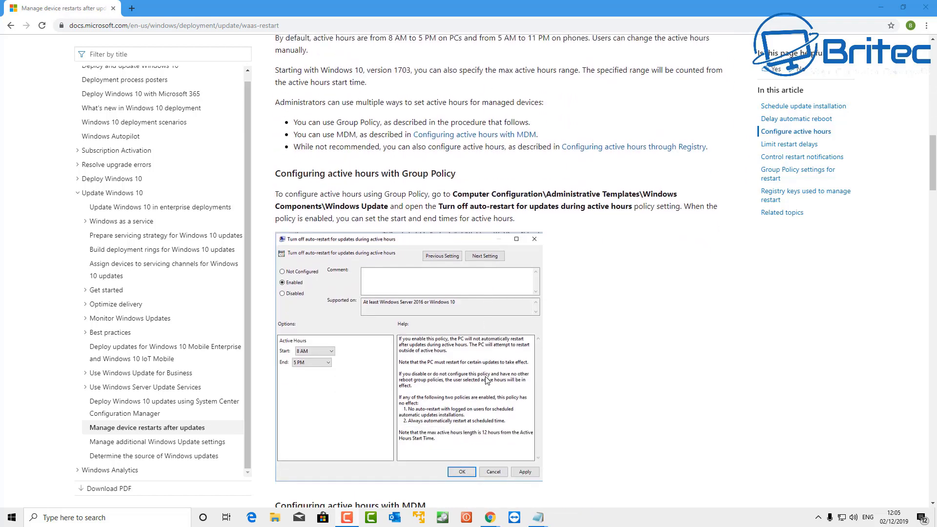
pyautogui.scroll(-7, 486, 380)
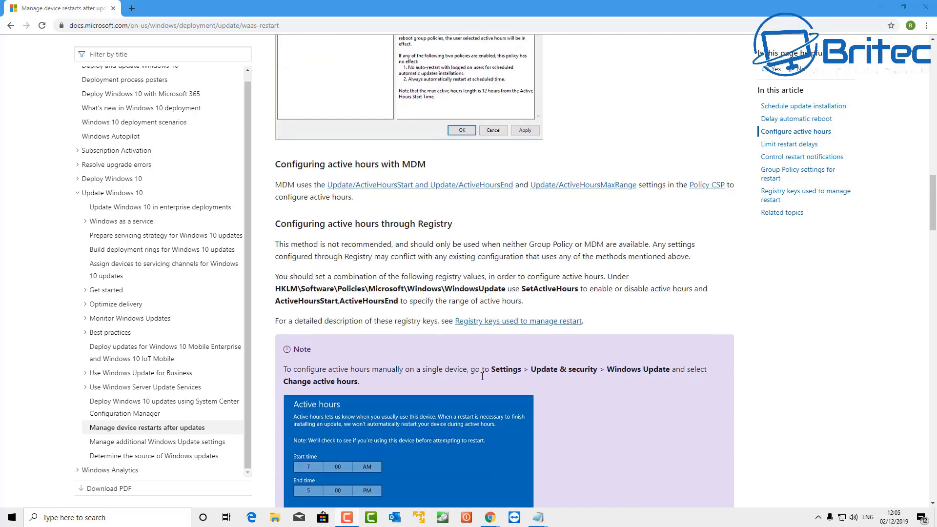
pyautogui.scroll(-6, 489, 375)
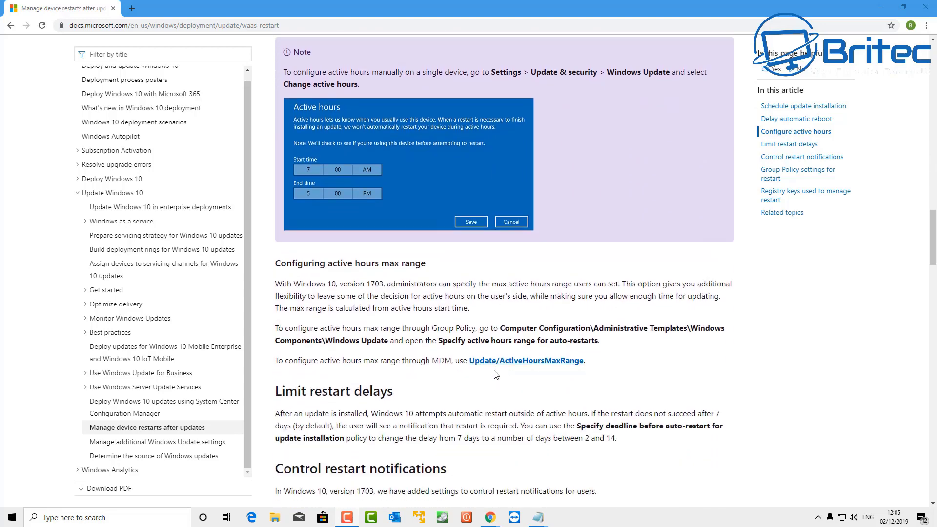
pyautogui.scroll(-6, 495, 374)
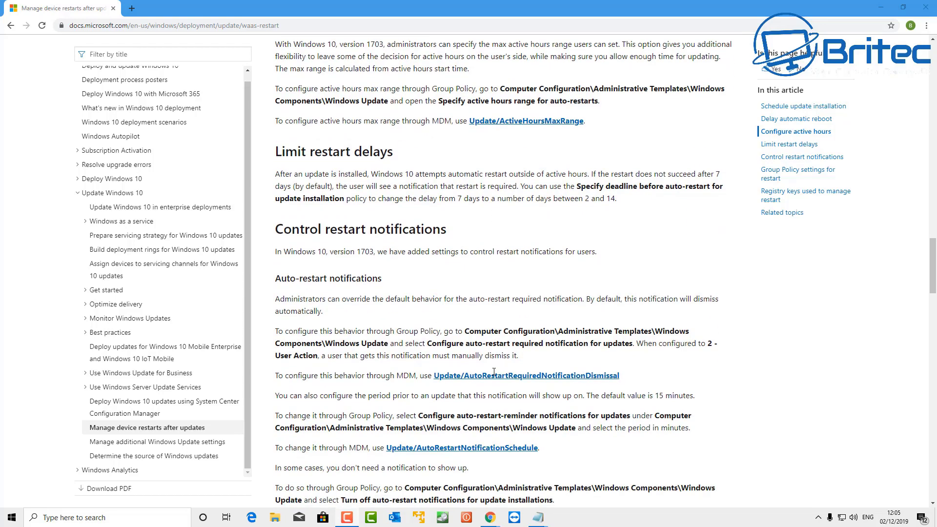
pyautogui.scroll(-6, 494, 375)
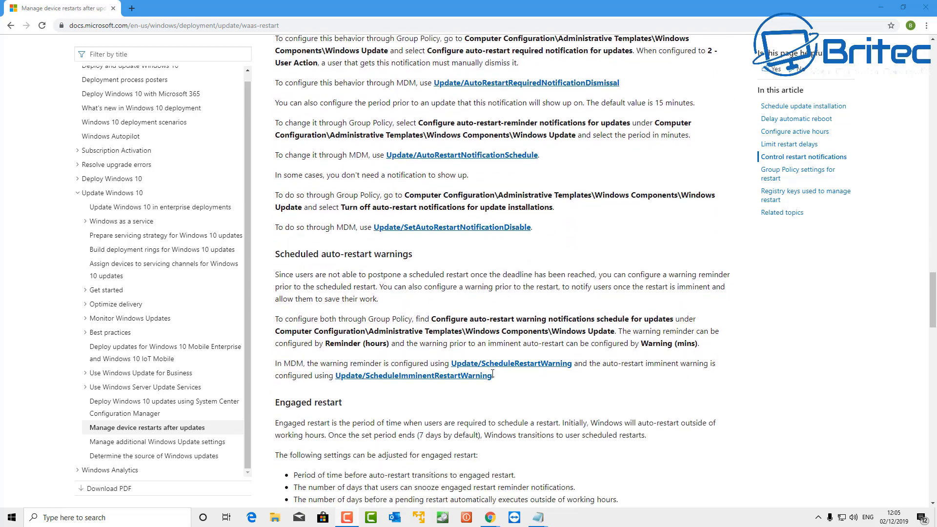
pyautogui.scroll(-8, 493, 374)
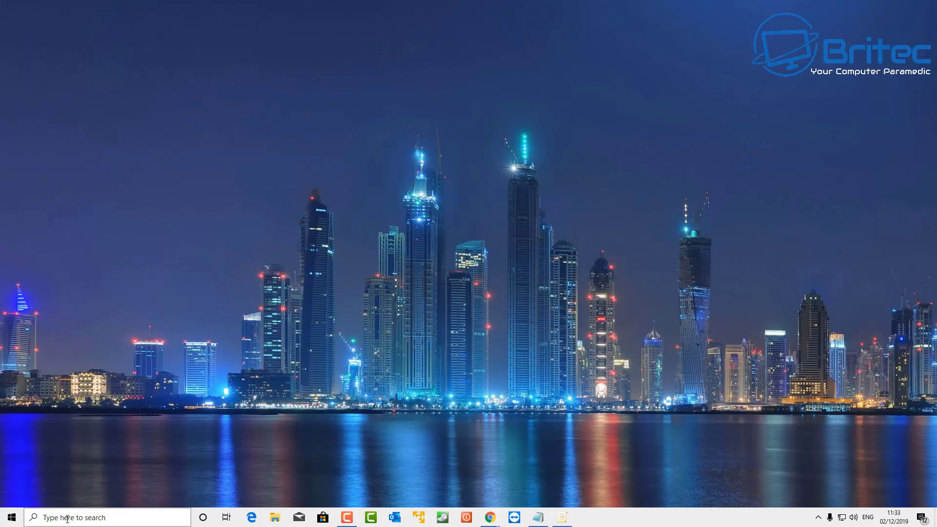
# - Search 'task' and launch the Task Scheduler best match
pyautogui.click(67, 518)
pyautogui.write('task')
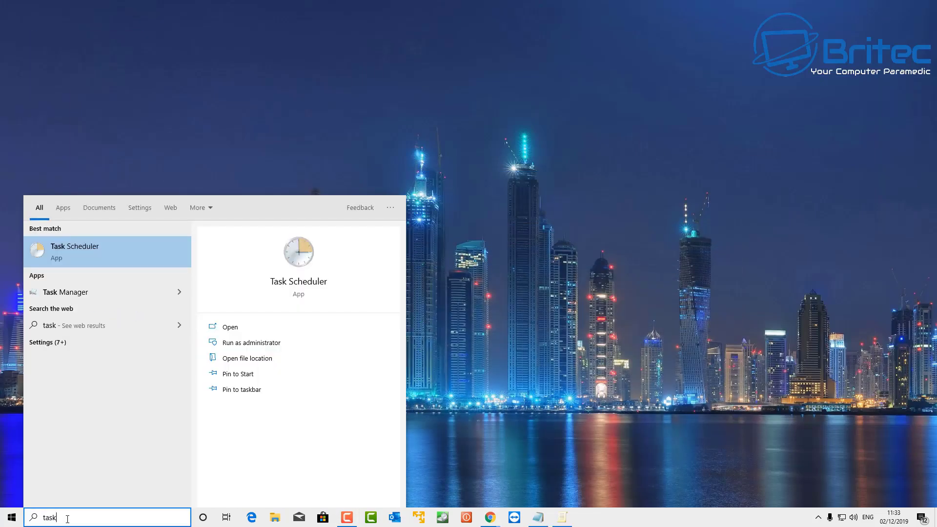
pyautogui.click(93, 256)
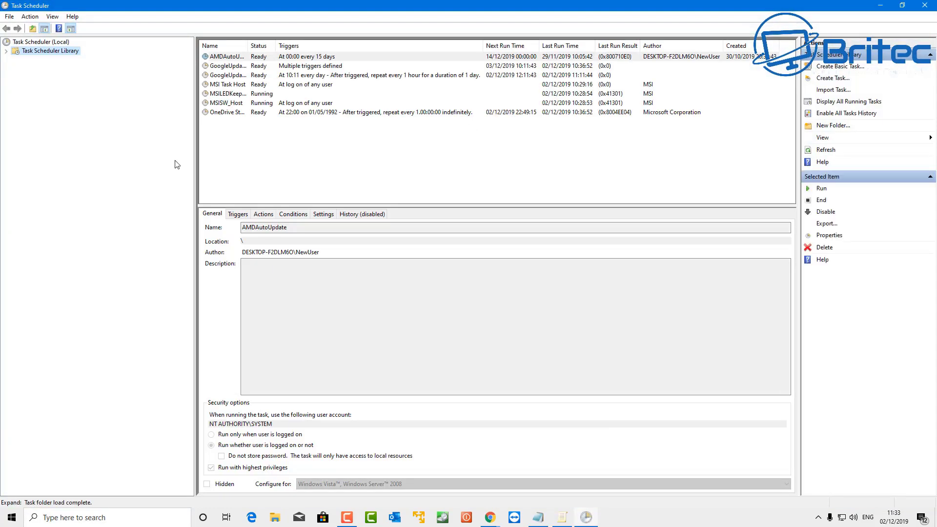
# - Expand Task Scheduler Library > Microsoft > Windows and show the UpdateOrchestrator folder's tasks
pyautogui.click(5, 51)
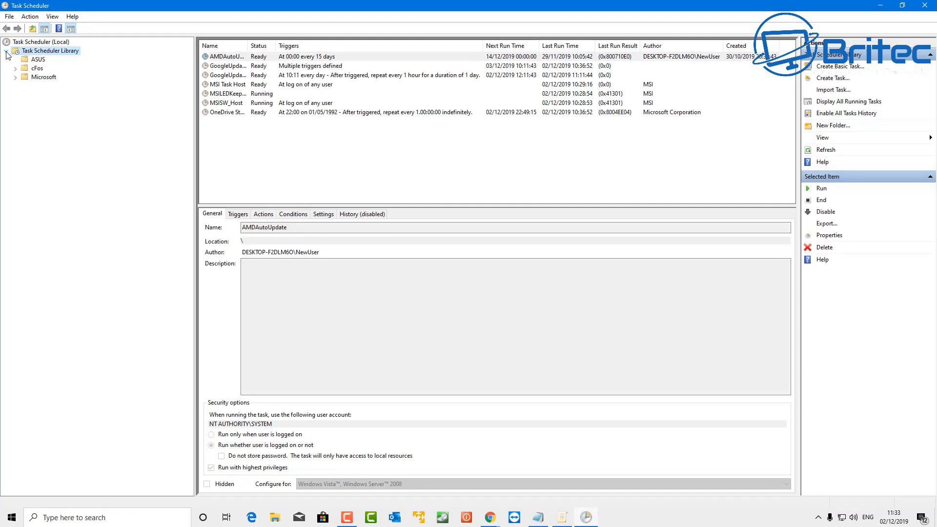
pyautogui.click(48, 77)
pyautogui.click(16, 78)
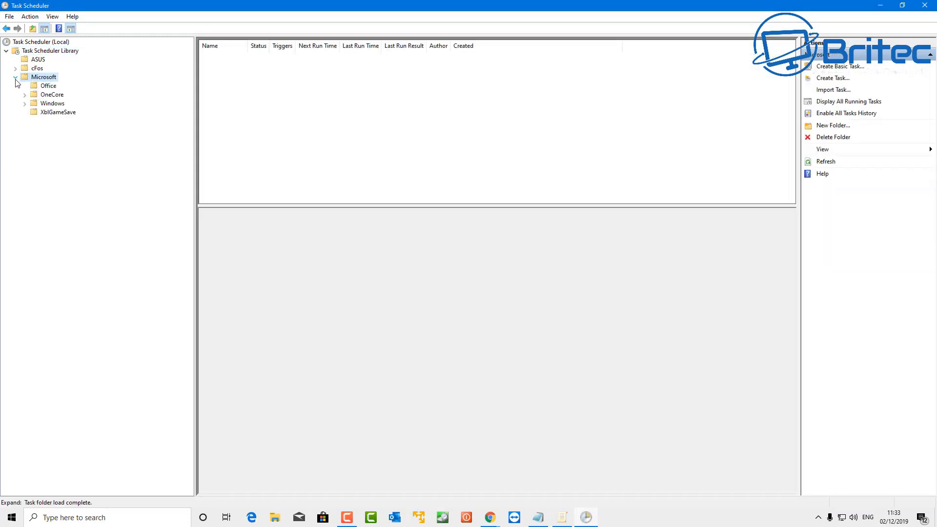
pyautogui.click(32, 104)
pyautogui.doubleClick(30, 105)
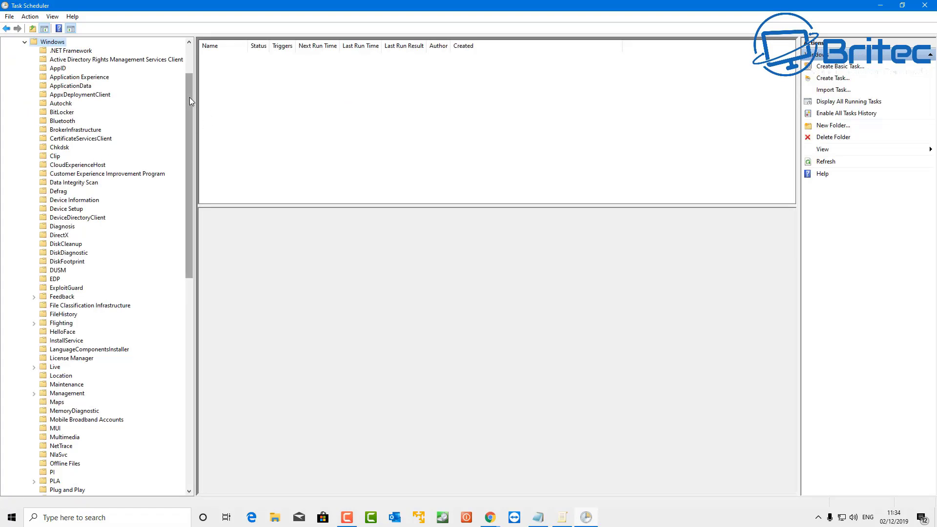
pyautogui.moveTo(190, 101); pyautogui.dragTo(208, 293)
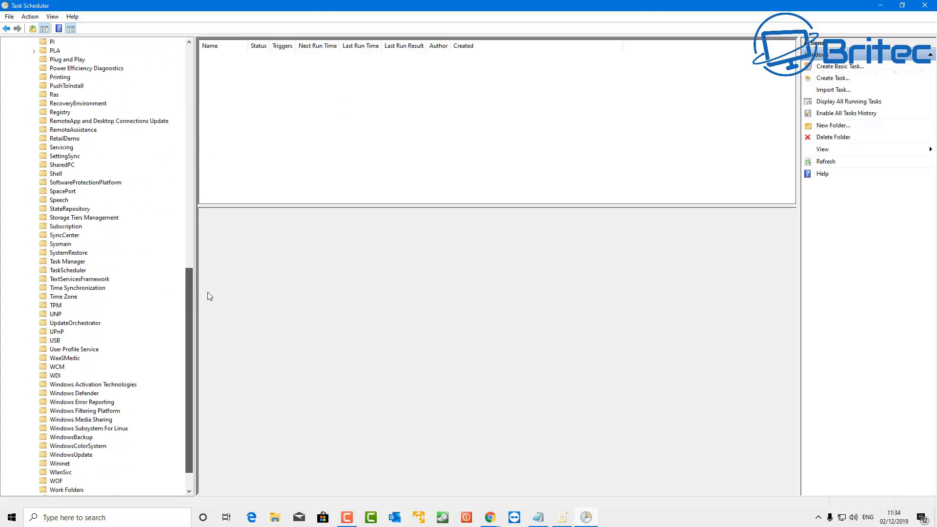
pyautogui.click(90, 323)
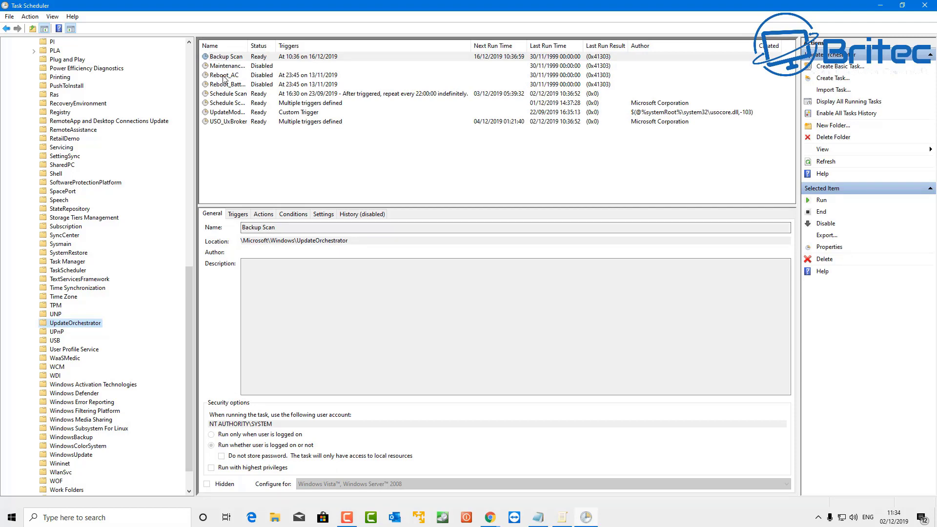
# - Widen the Name column and open the Reboot_AC task's Properties
pyautogui.moveTo(248, 45); pyautogui.dragTo(290, 45)
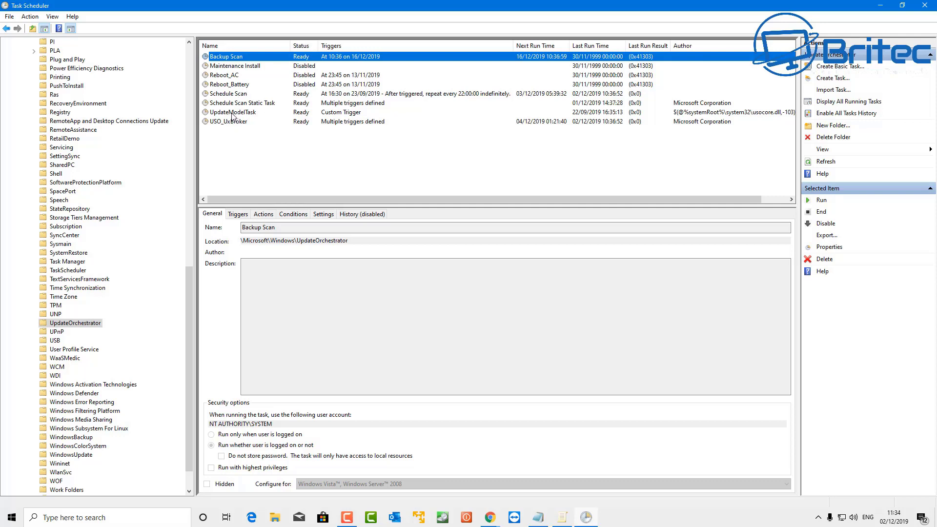
pyautogui.click(231, 77)
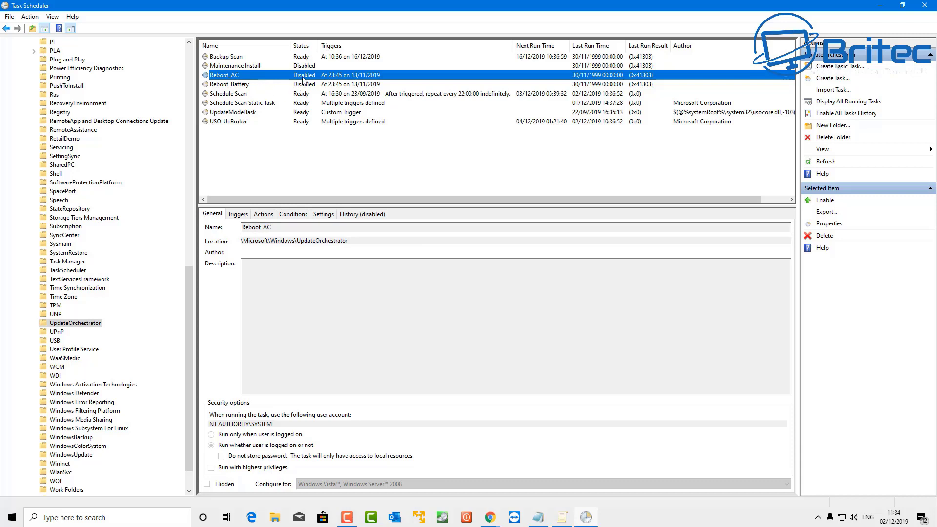
pyautogui.rightClick(237, 76)
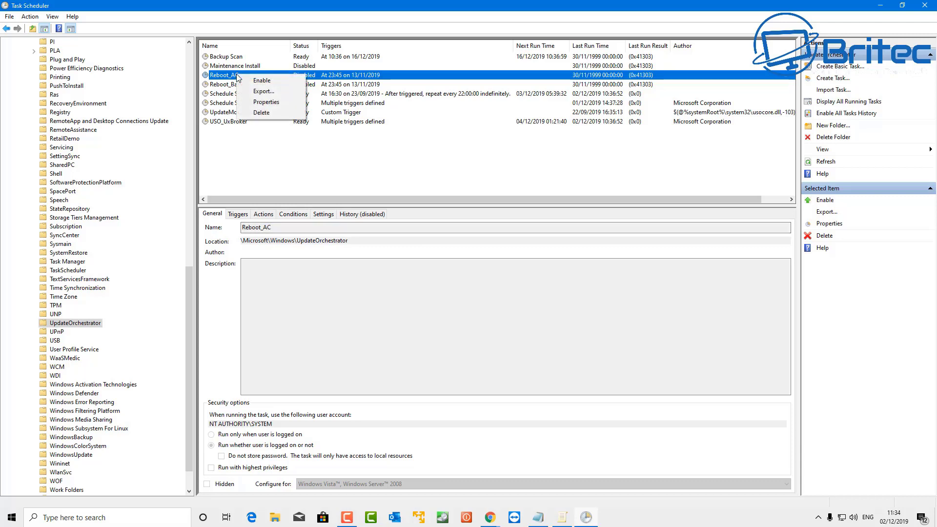
pyautogui.click(264, 102)
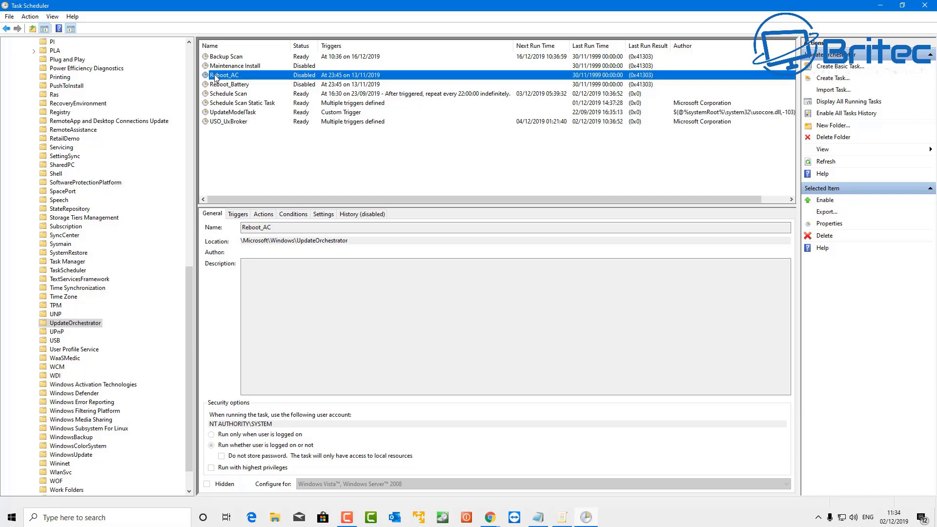
# - Review Reboot_AC's Actions, Triggers, Settings, Conditions and General tabs, then close its properties window
pyautogui.moveTo(198, 90); pyautogui.dragTo(445, 135)
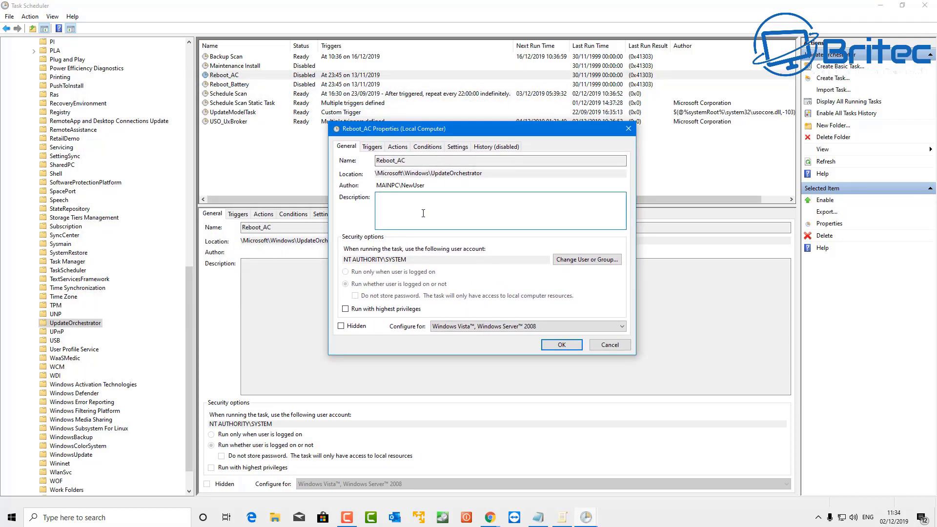
pyautogui.click(397, 146)
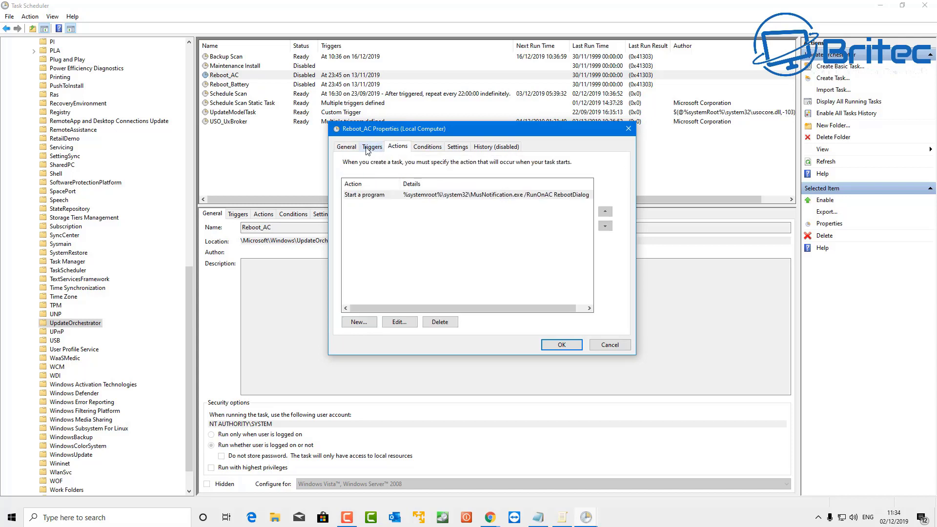
pyautogui.click(369, 148)
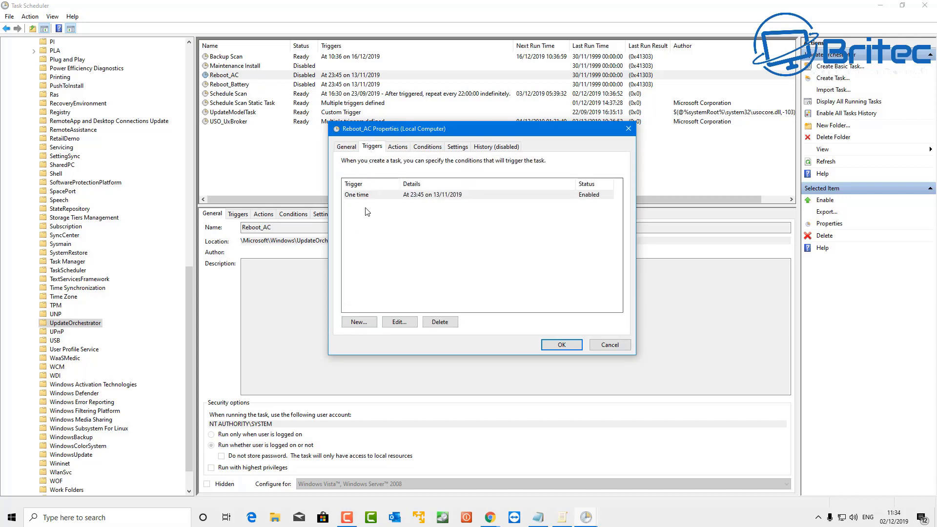
pyautogui.click(460, 148)
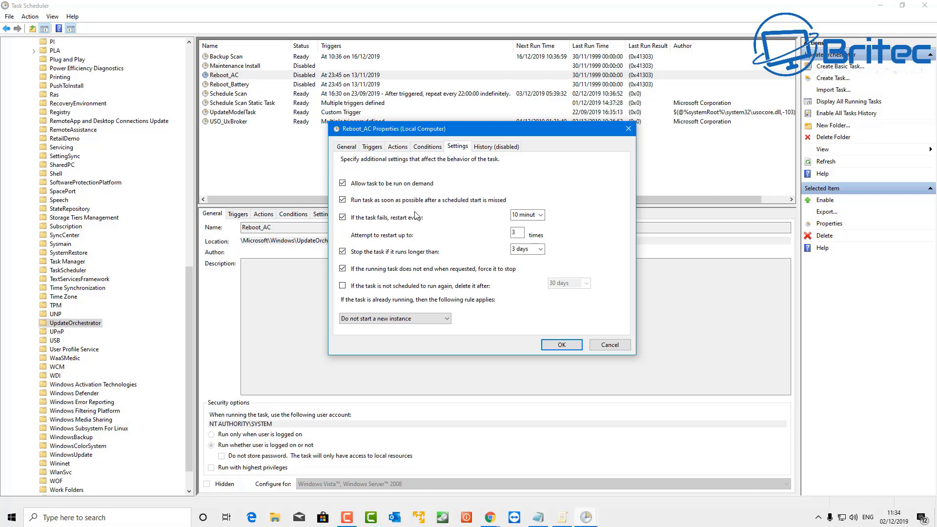
pyautogui.click(428, 147)
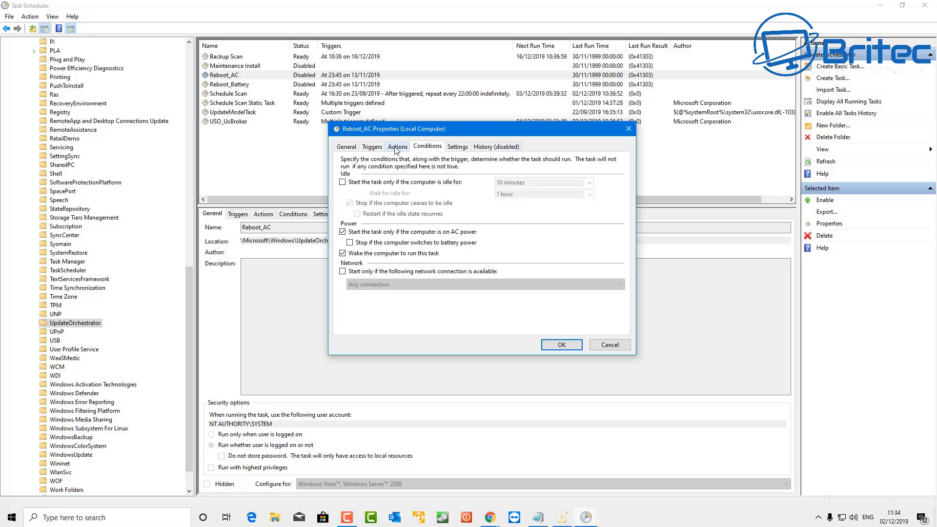
pyautogui.click(393, 147)
pyautogui.click(348, 146)
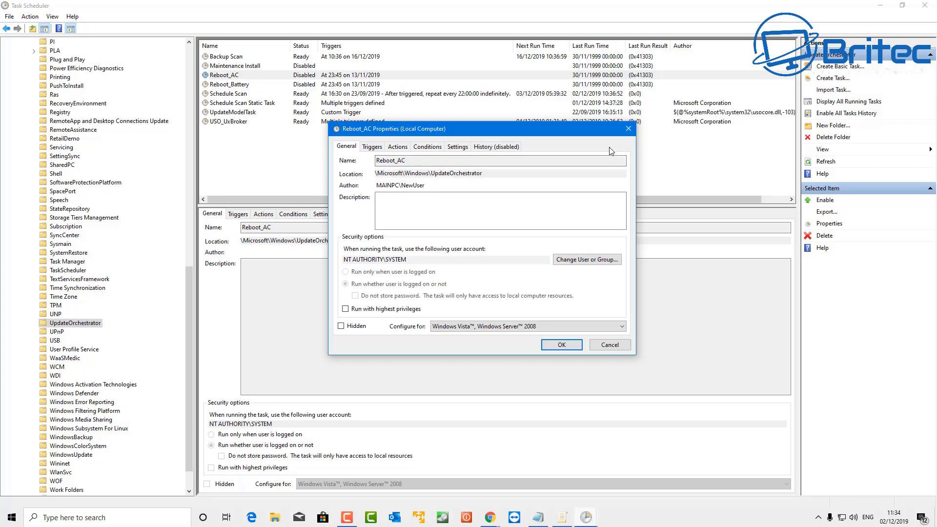
pyautogui.click(627, 128)
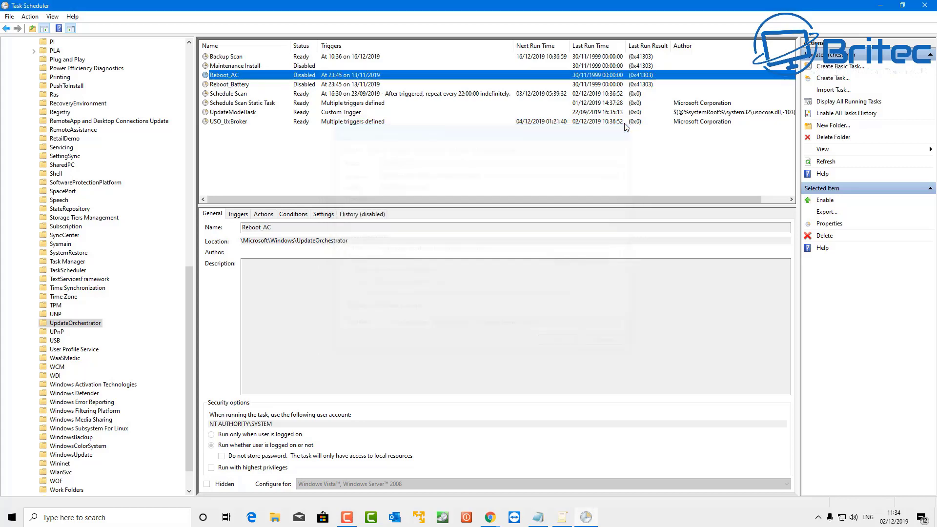
# - Confirm Reboot_AC still offers Enable, leave it Disabled, and exit Task Scheduler
pyautogui.rightClick(306, 77)
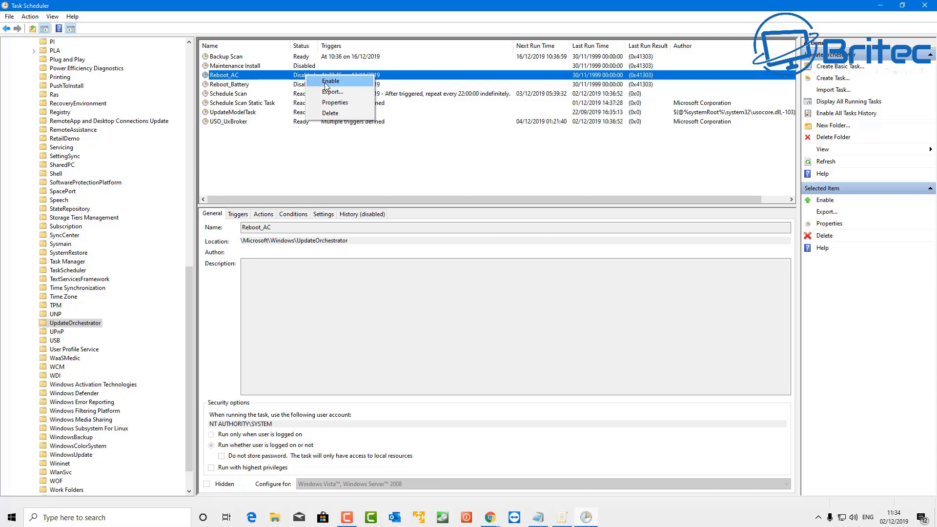
pyautogui.click(288, 76)
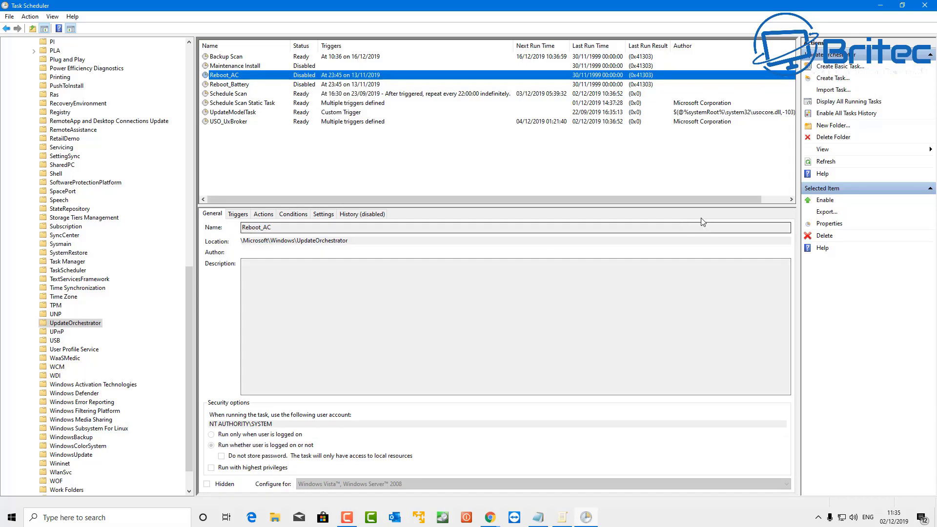
pyautogui.click(925, 6)
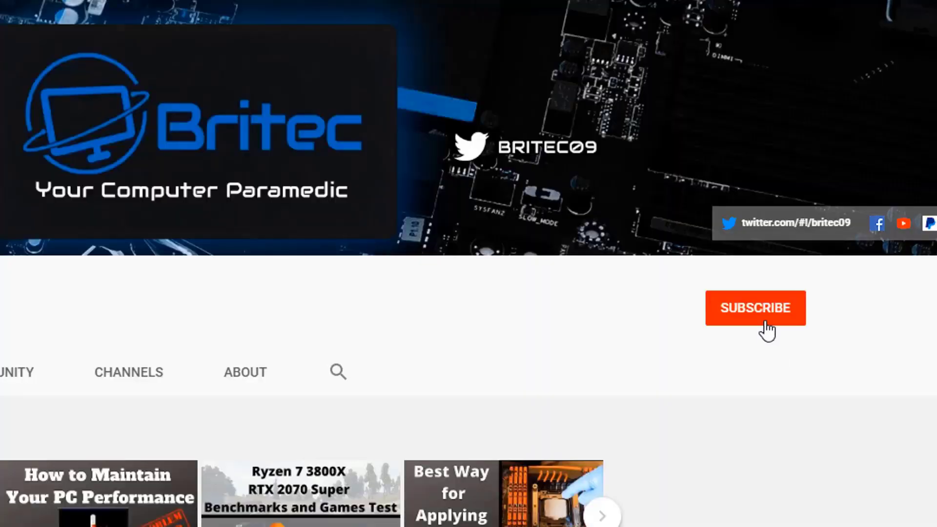
# - Subscribe to the YouTube channel and set its bell notifications to All
pyautogui.click(766, 332)
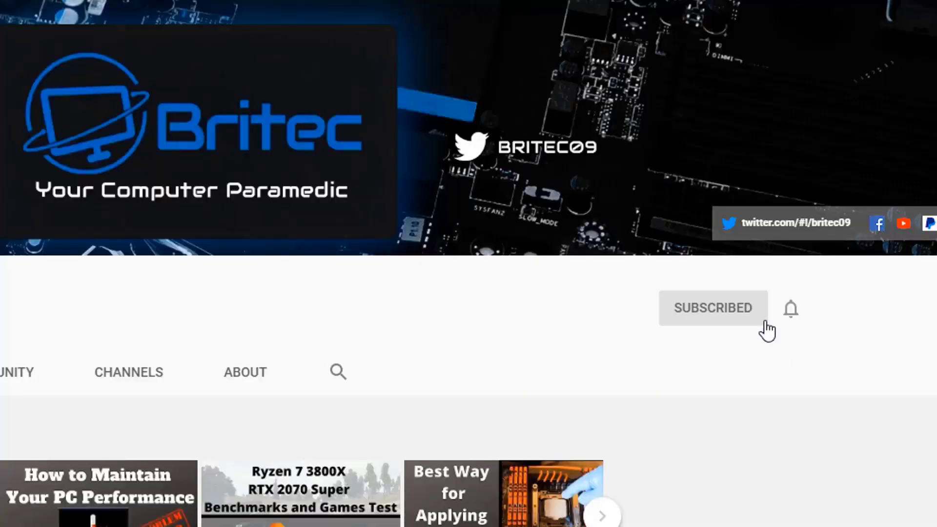
pyautogui.click(792, 313)
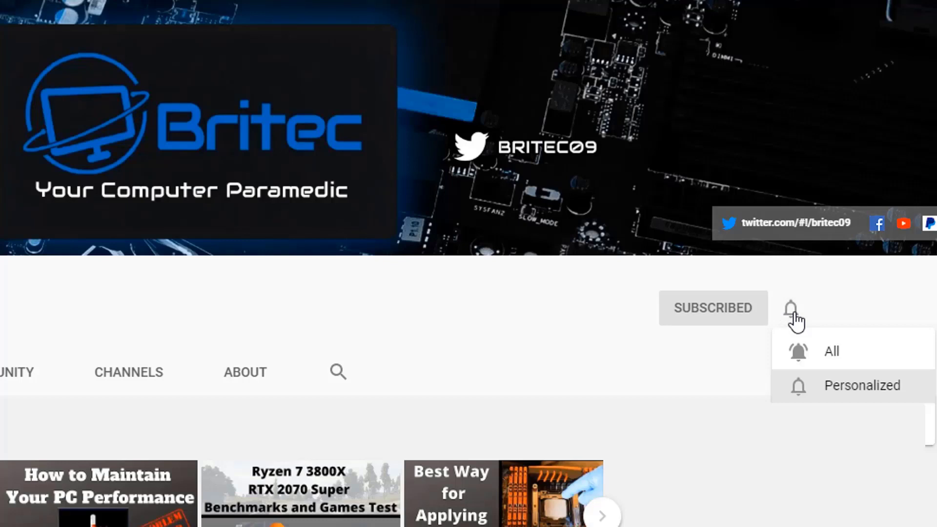
pyautogui.click(815, 355)
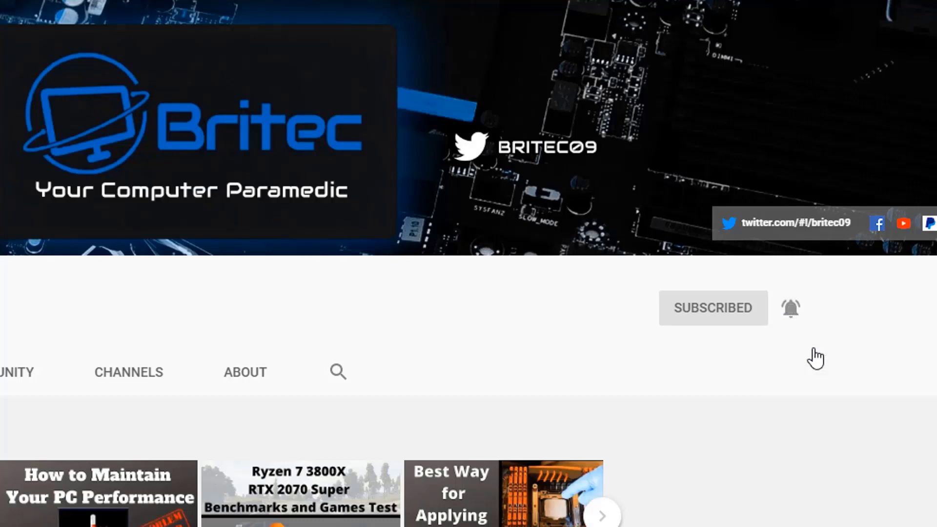